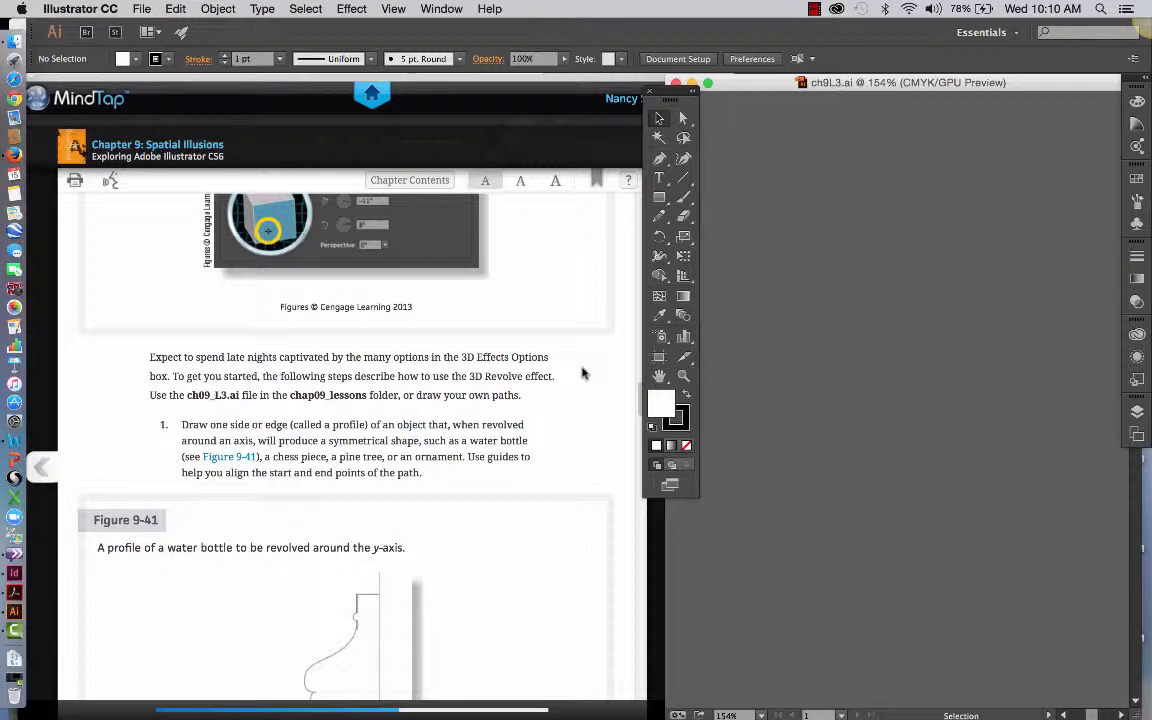
Step: Fit the artboard with the water bottle profile in the document window
{"action": "scroll", "coordinate": [584, 374], "scroll_direction": "down", "scroll_amount": 3}
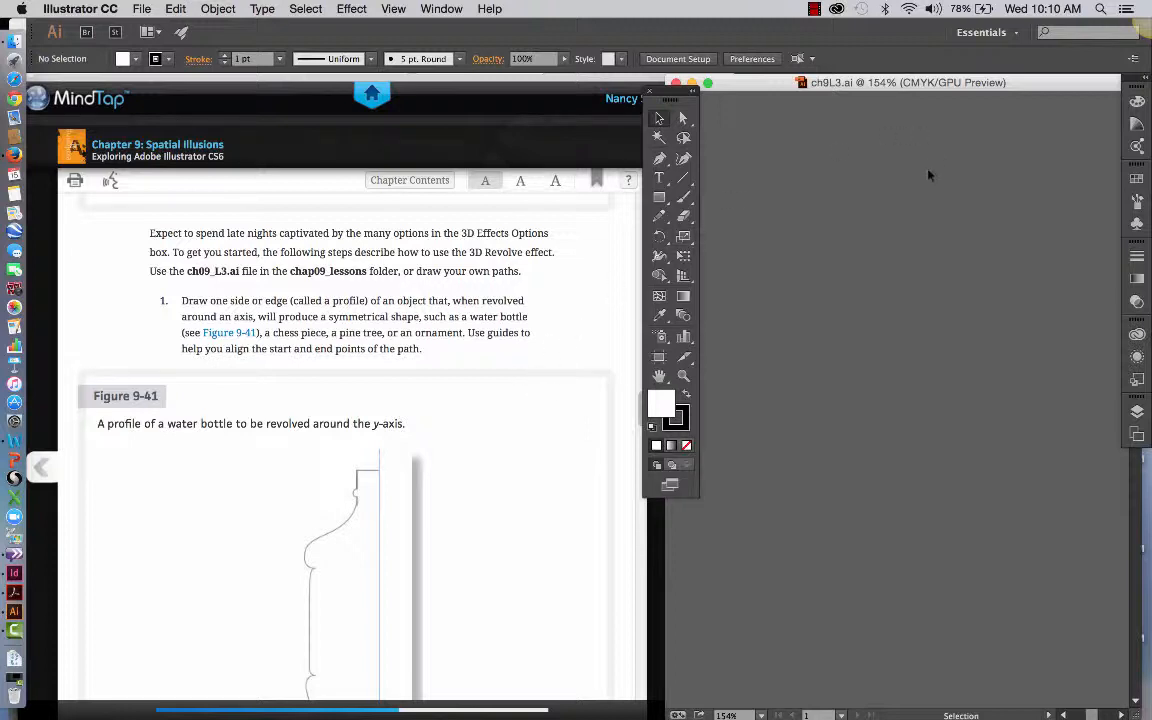
{"action": "key", "text": "super+o"}
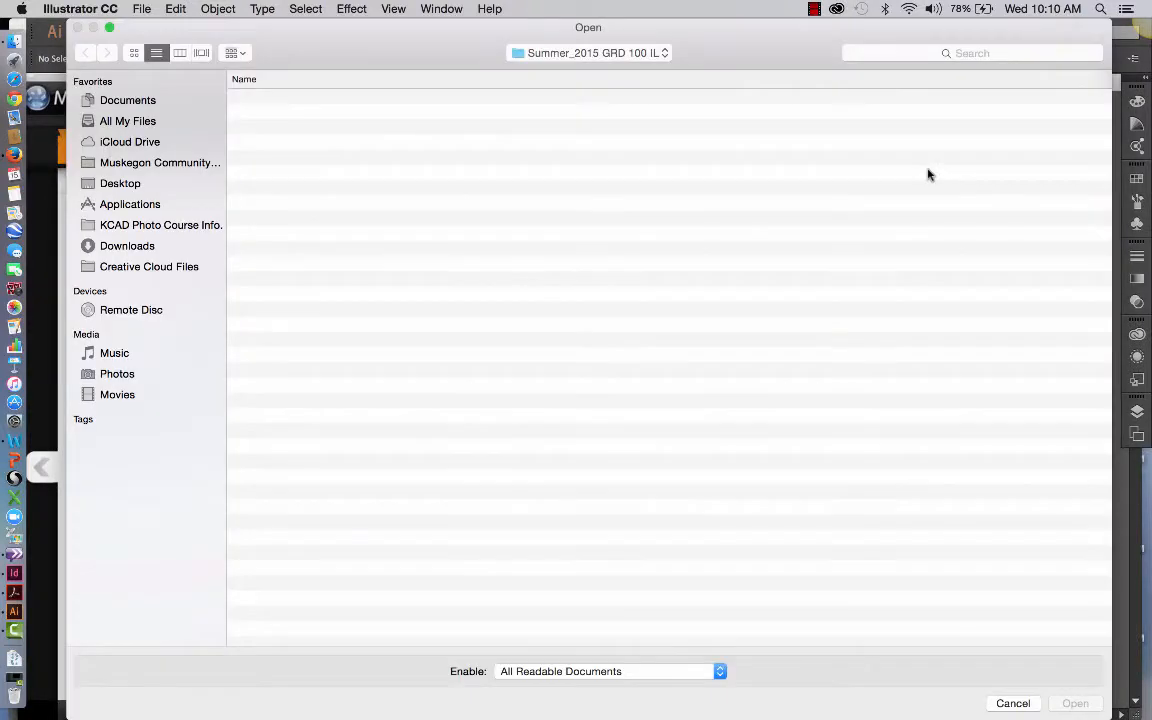
{"action": "left_click", "coordinate": [1012, 703]}
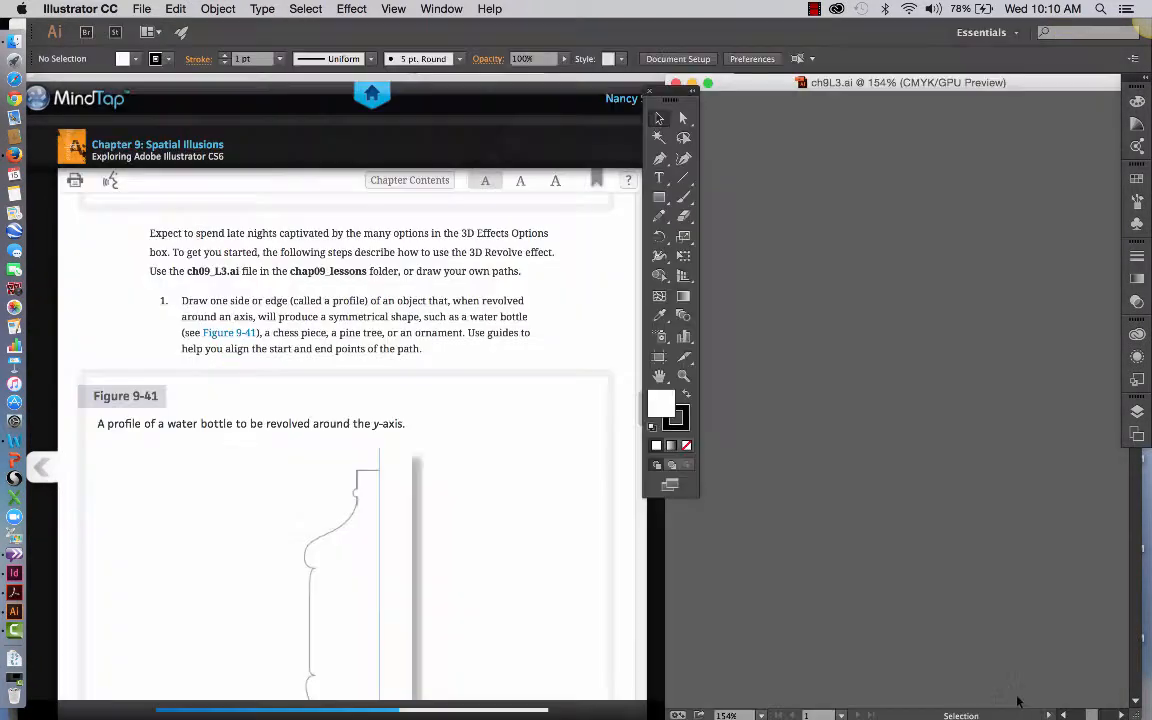
{"action": "key", "text": "super+0"}
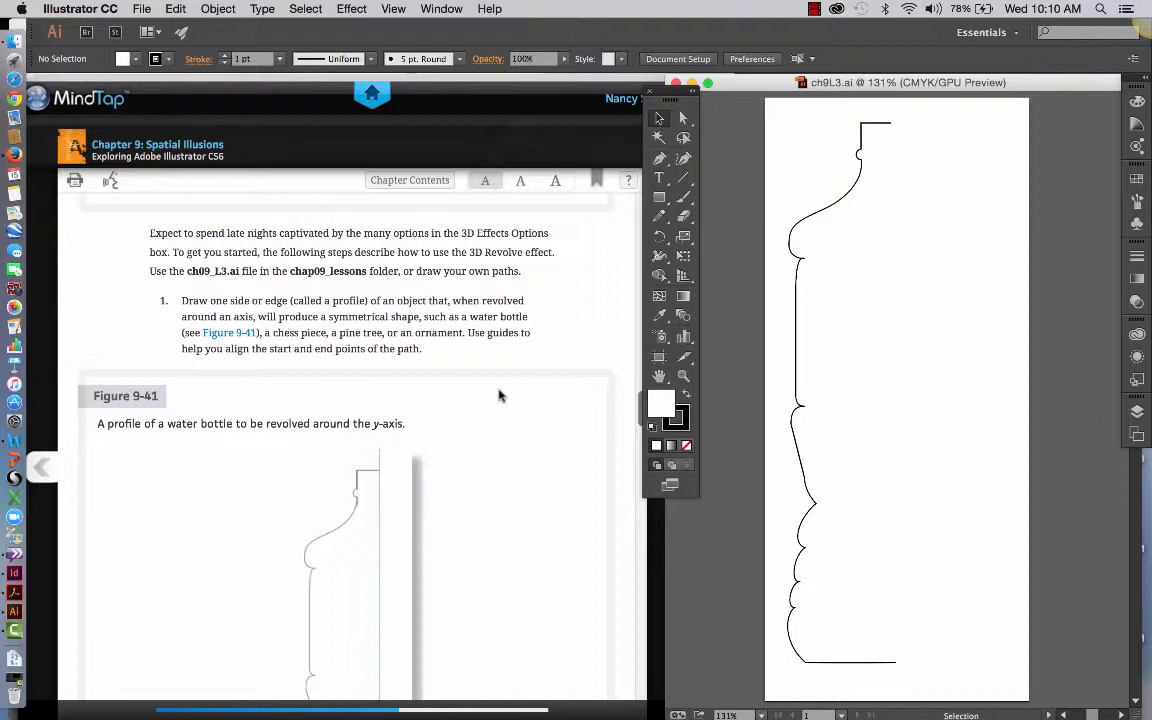
Step: Read the textbook's revolve instructions and open the 3D Revolve effect options for the bottle profile path
{"action": "scroll", "coordinate": [500, 396], "scroll_direction": "down", "scroll_amount": 3}
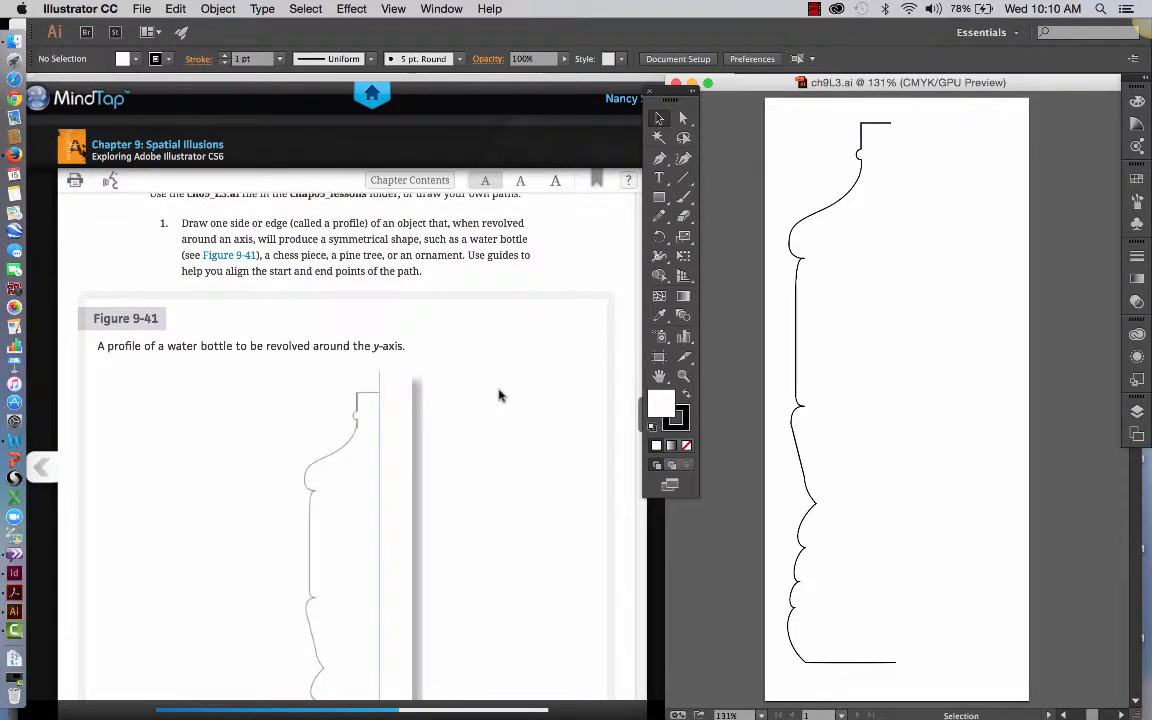
{"action": "scroll", "coordinate": [500, 396], "scroll_direction": "down", "scroll_amount": 1}
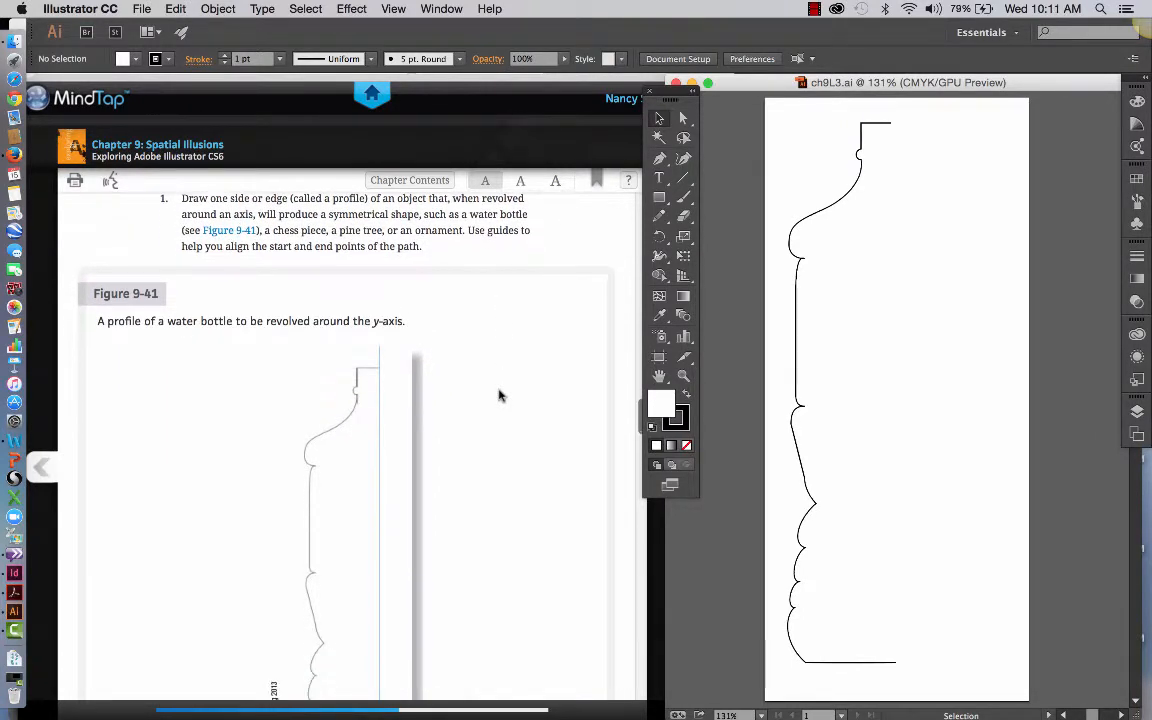
{"action": "scroll", "coordinate": [500, 396], "scroll_direction": "down", "scroll_amount": 3}
{"action": "scroll", "coordinate": [500, 396], "scroll_direction": "down", "scroll_amount": 1}
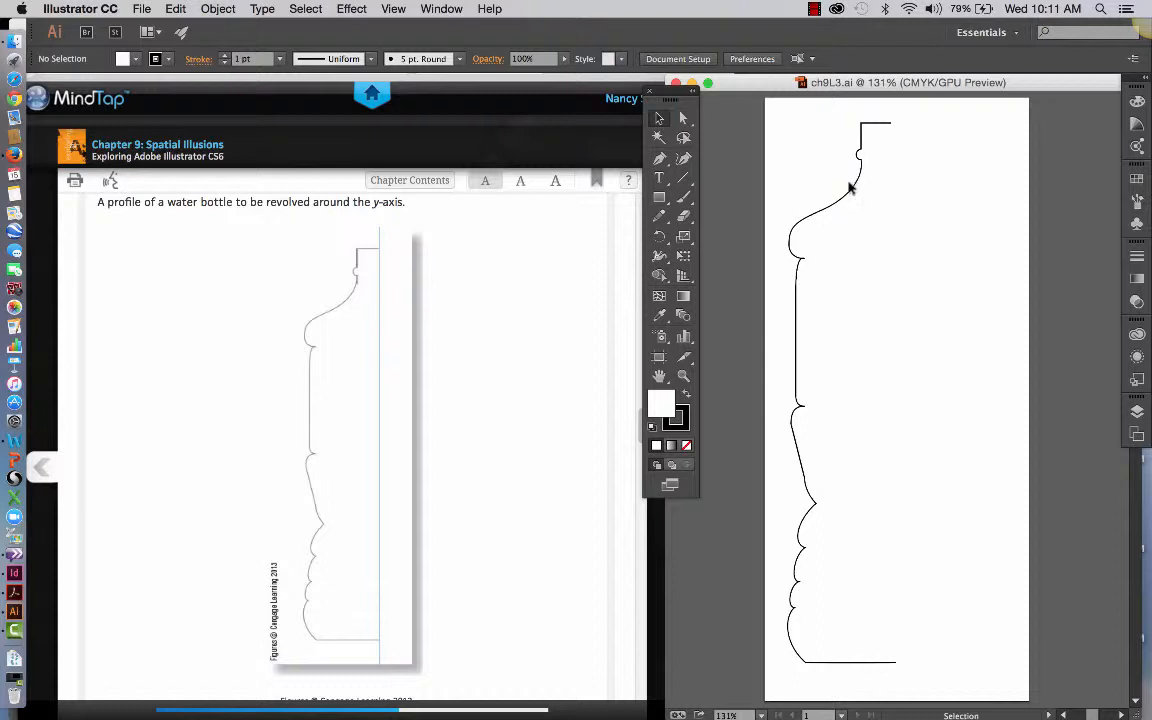
{"action": "scroll", "coordinate": [520, 503], "scroll_direction": "down", "scroll_amount": 7}
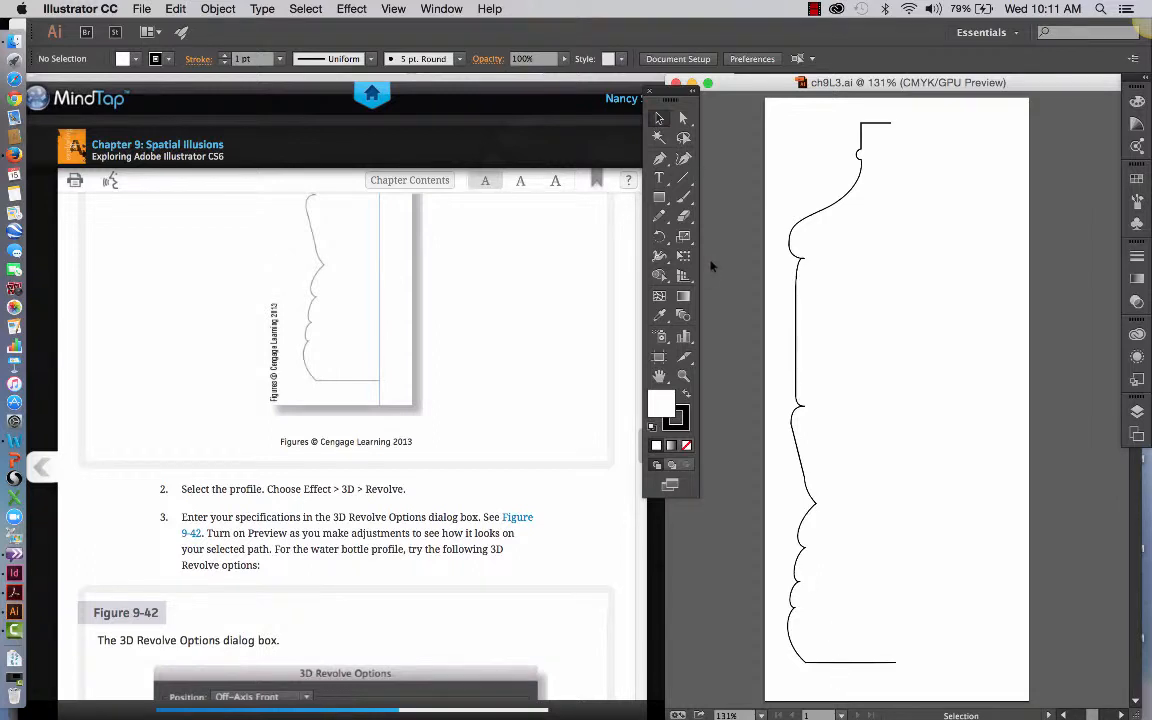
{"action": "left_click", "coordinate": [830, 663]}
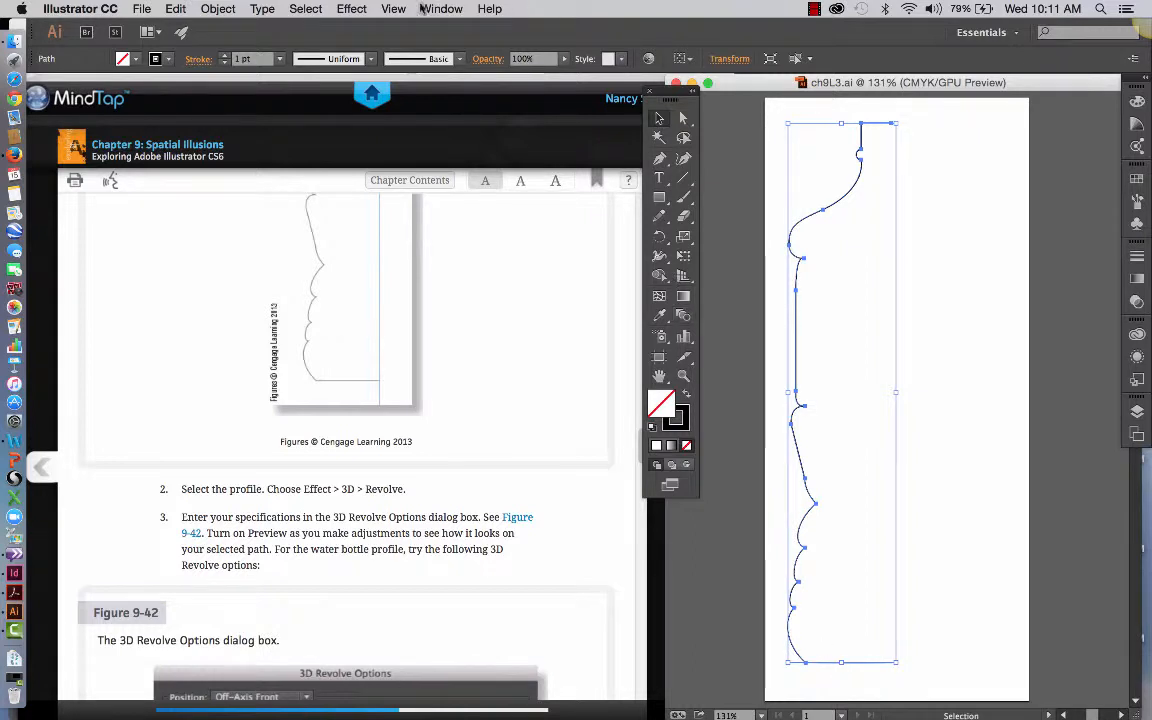
{"action": "left_click", "coordinate": [351, 9]}
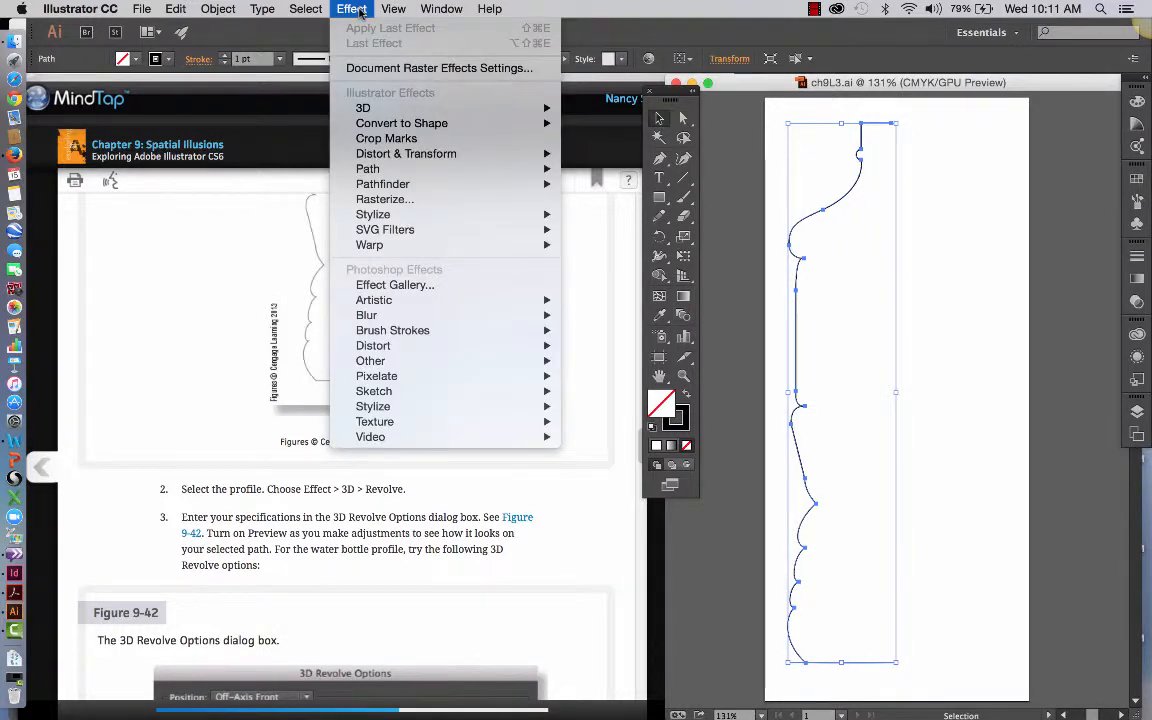
{"action": "mouse_move", "coordinate": [366, 107]}
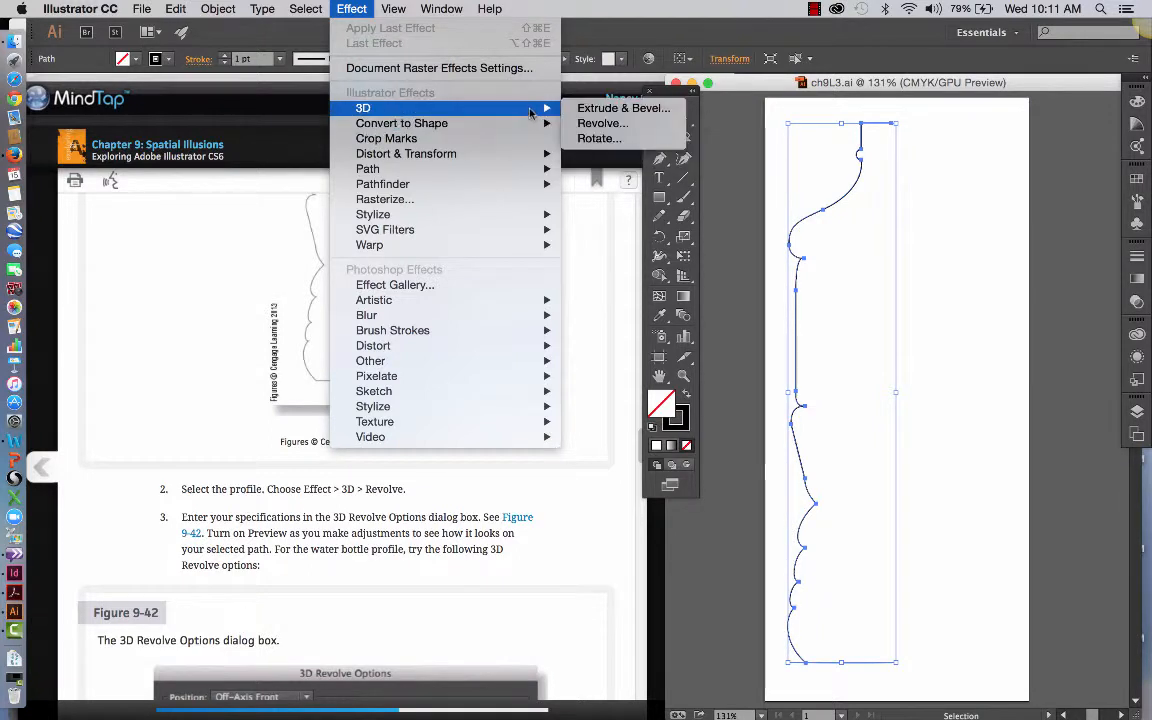
{"action": "left_click", "coordinate": [603, 123]}
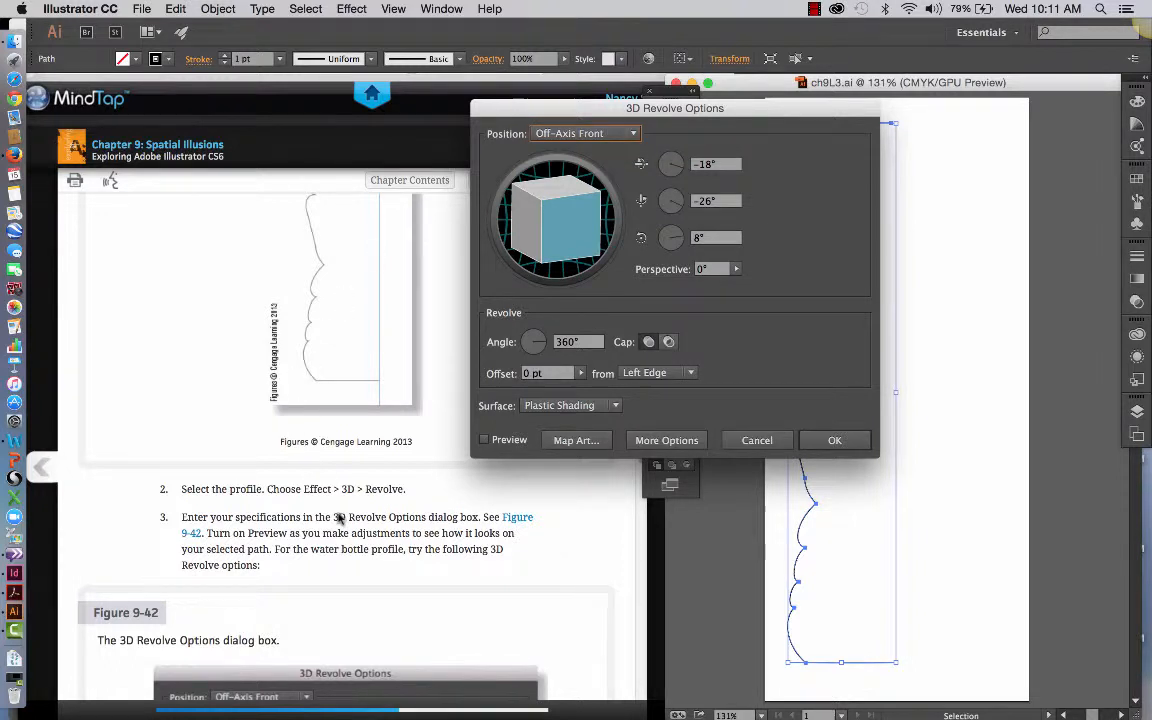
Step: Preview the 3D Revolve effect with the revolve axis offset from the Right Edge
{"action": "scroll", "coordinate": [338, 518], "scroll_direction": "down", "scroll_amount": 5}
{"action": "scroll", "coordinate": [338, 518], "scroll_direction": "up", "scroll_amount": 2}
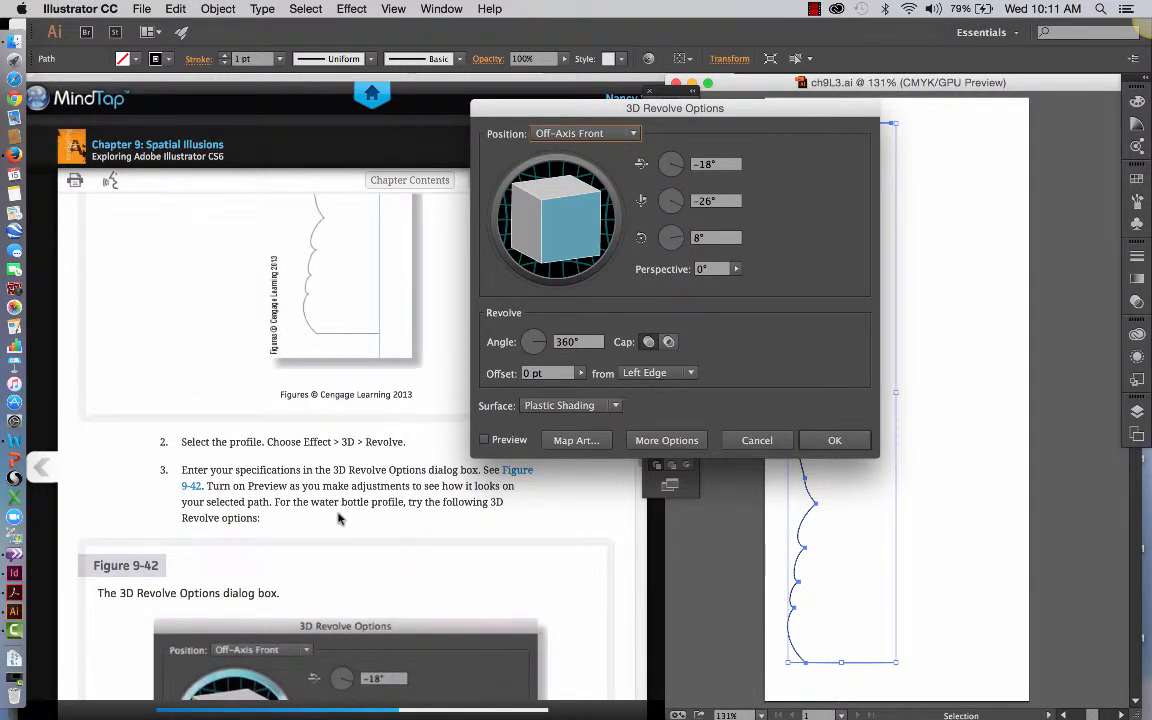
{"action": "left_click", "coordinate": [485, 440]}
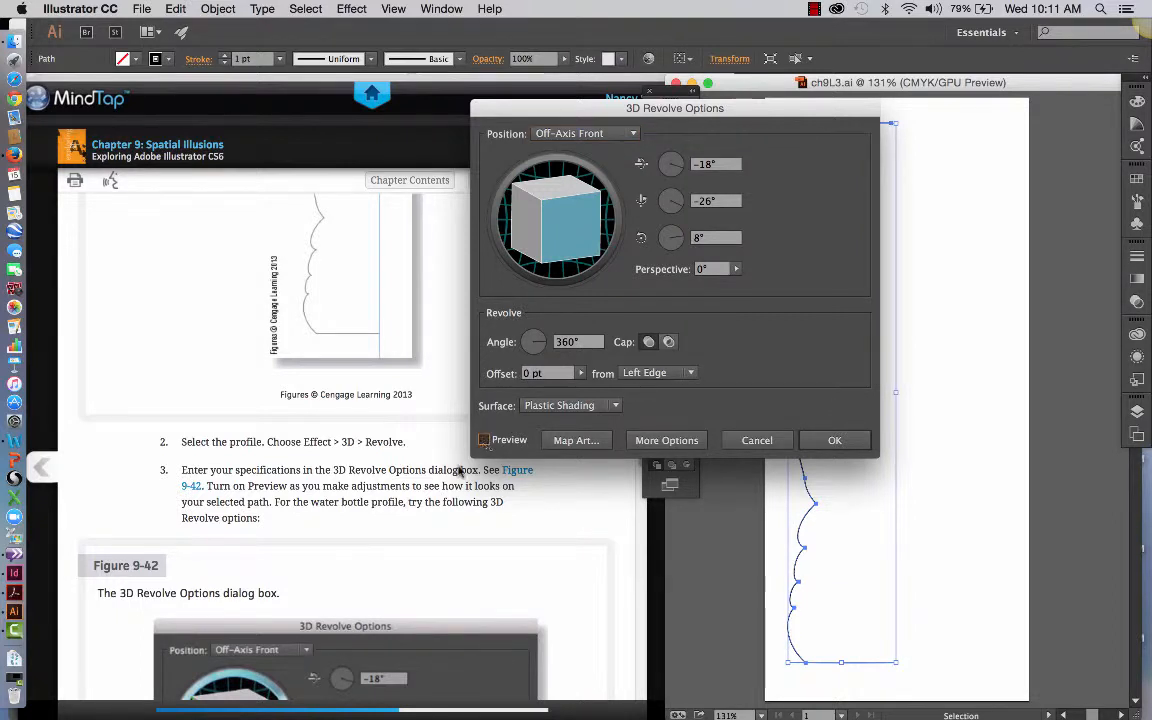
{"action": "scroll", "coordinate": [462, 487], "scroll_direction": "down", "scroll_amount": 5}
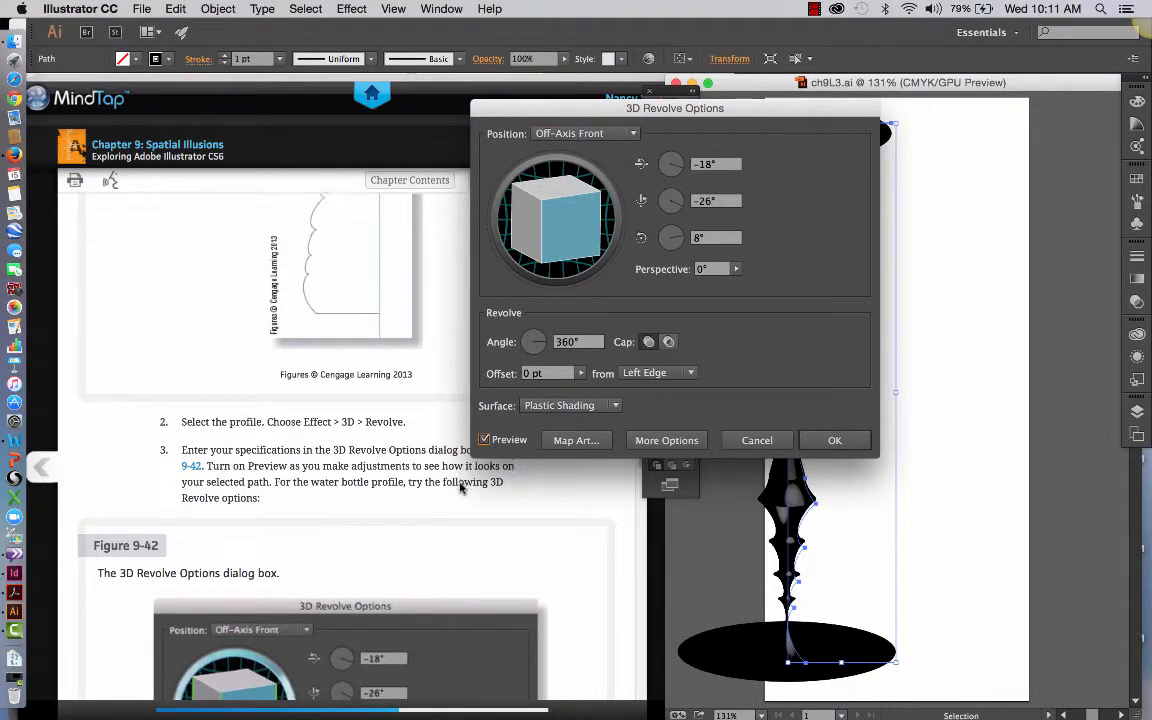
{"action": "scroll", "coordinate": [462, 487], "scroll_direction": "down", "scroll_amount": 3}
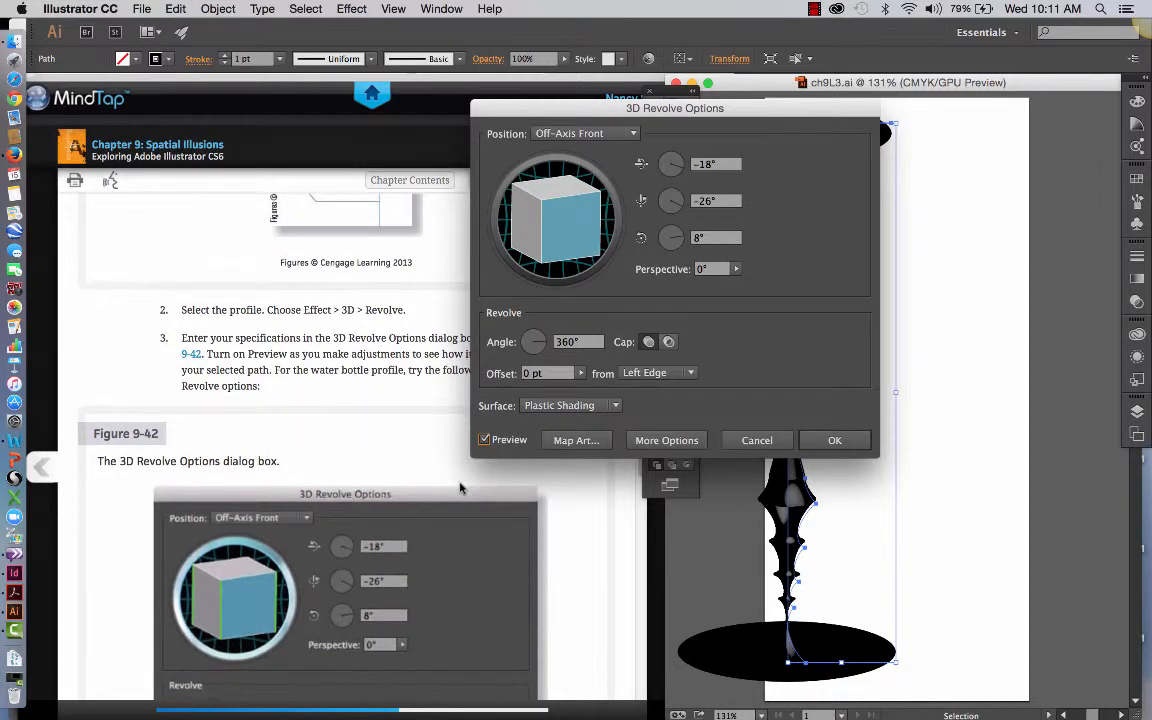
{"action": "scroll", "coordinate": [380, 442], "scroll_direction": "down", "scroll_amount": 1}
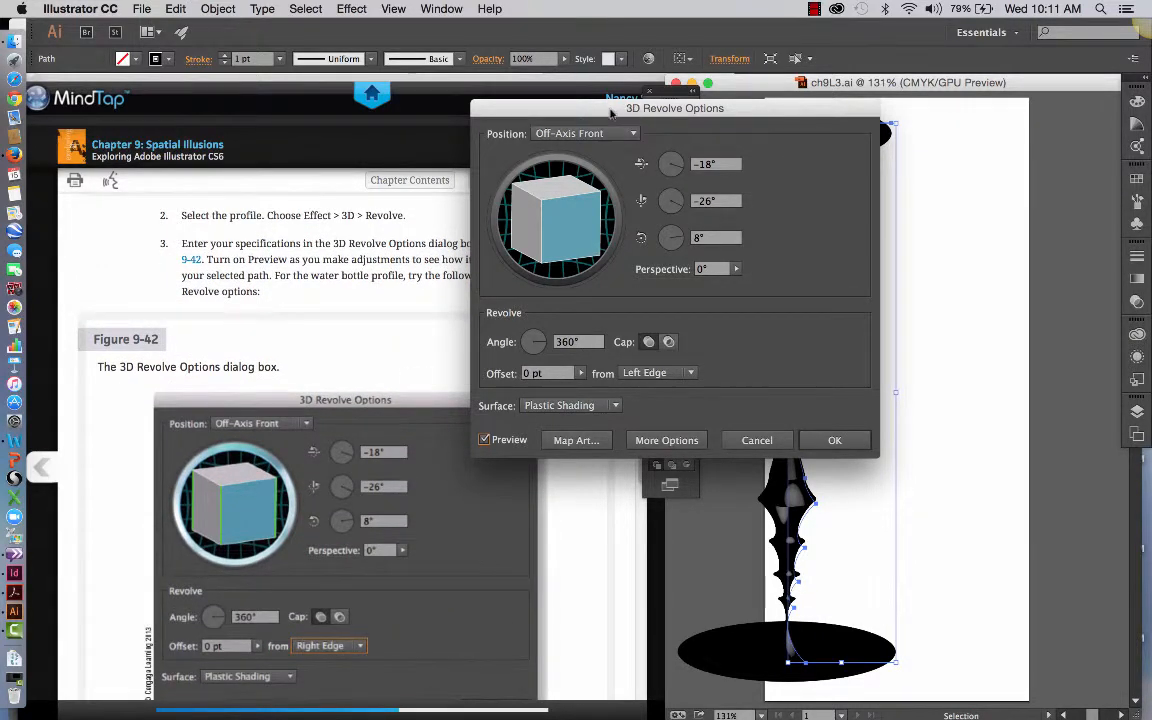
{"action": "left_click_drag", "start_coordinate": [634, 108], "coordinate": [593, 86]}
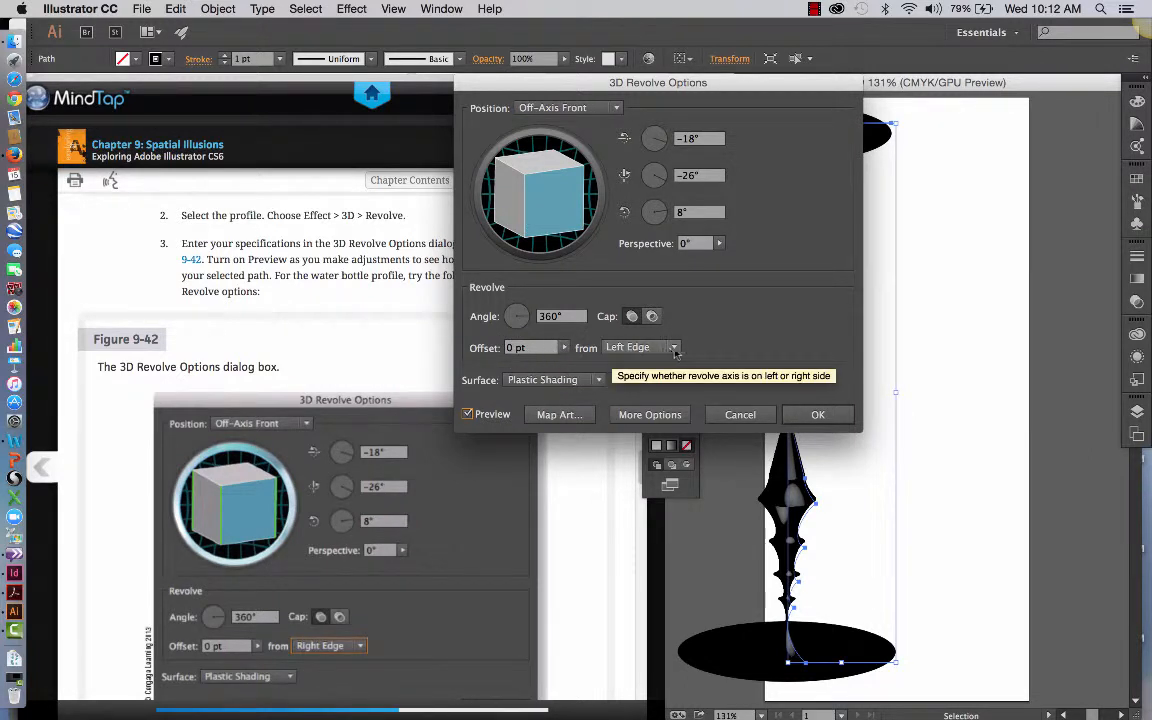
{"action": "left_click", "coordinate": [642, 348]}
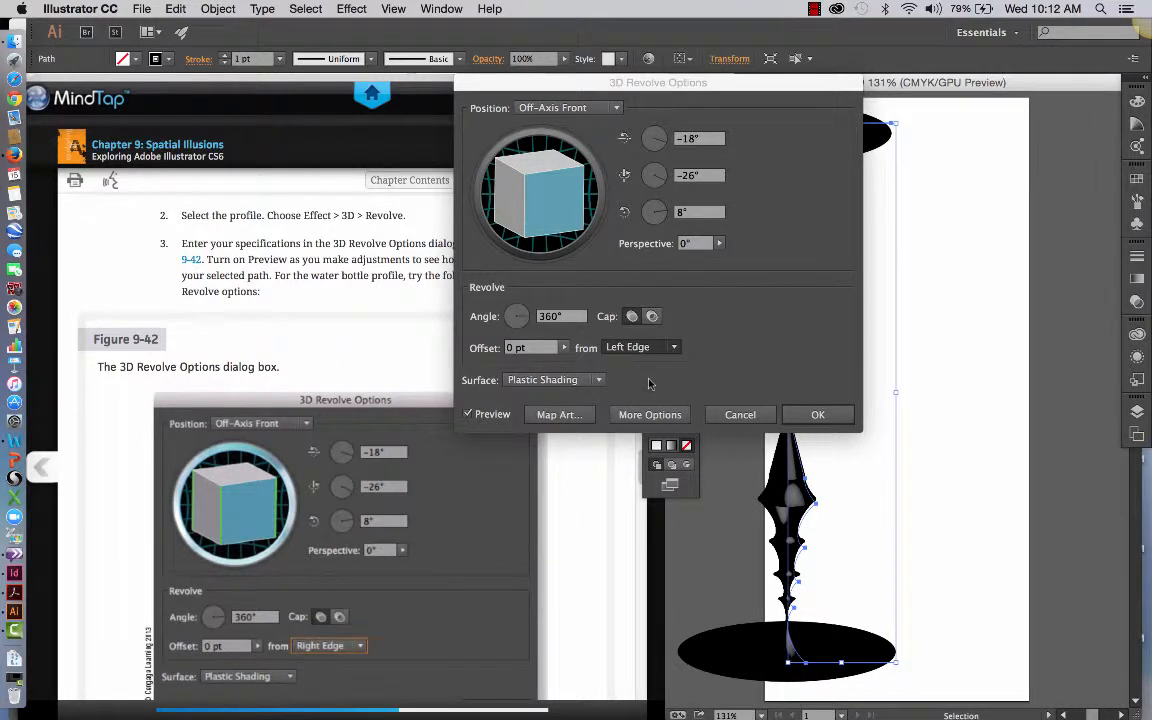
{"action": "left_click", "coordinate": [650, 382]}
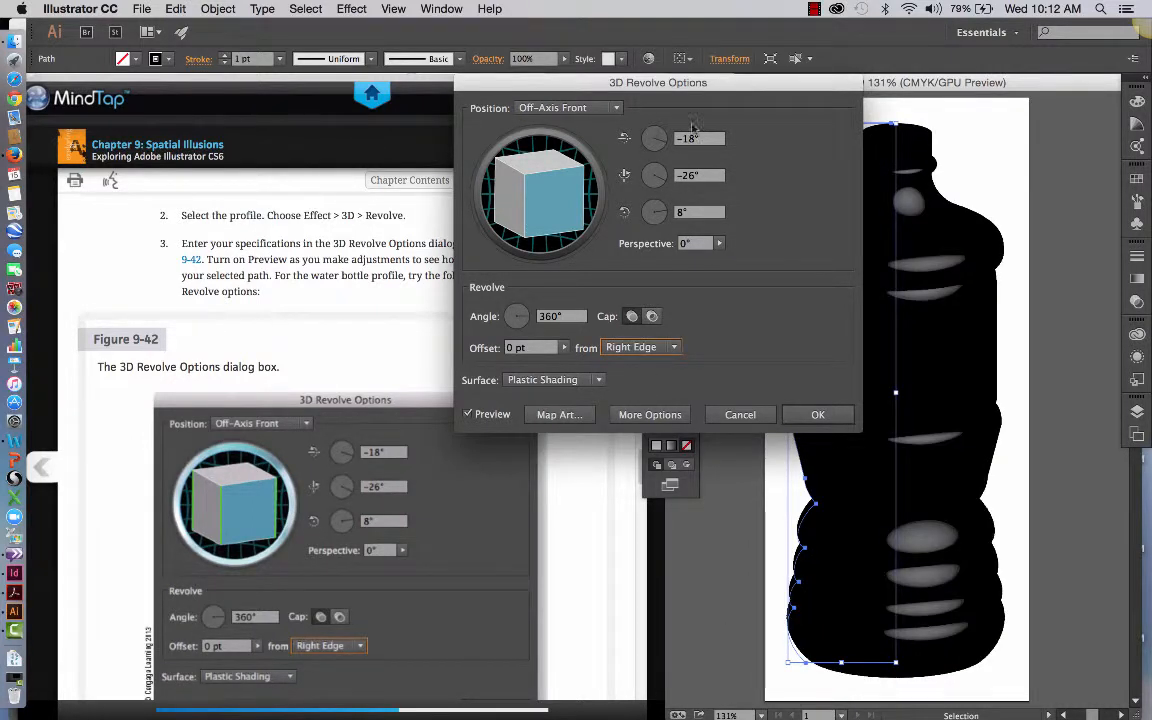
Step: Compare the previewed bottle with the textbook's revolve settings and stroke colour note, and cancel the 3D Revolve effect
{"action": "left_click_drag", "start_coordinate": [730, 84], "coordinate": [782, 90]}
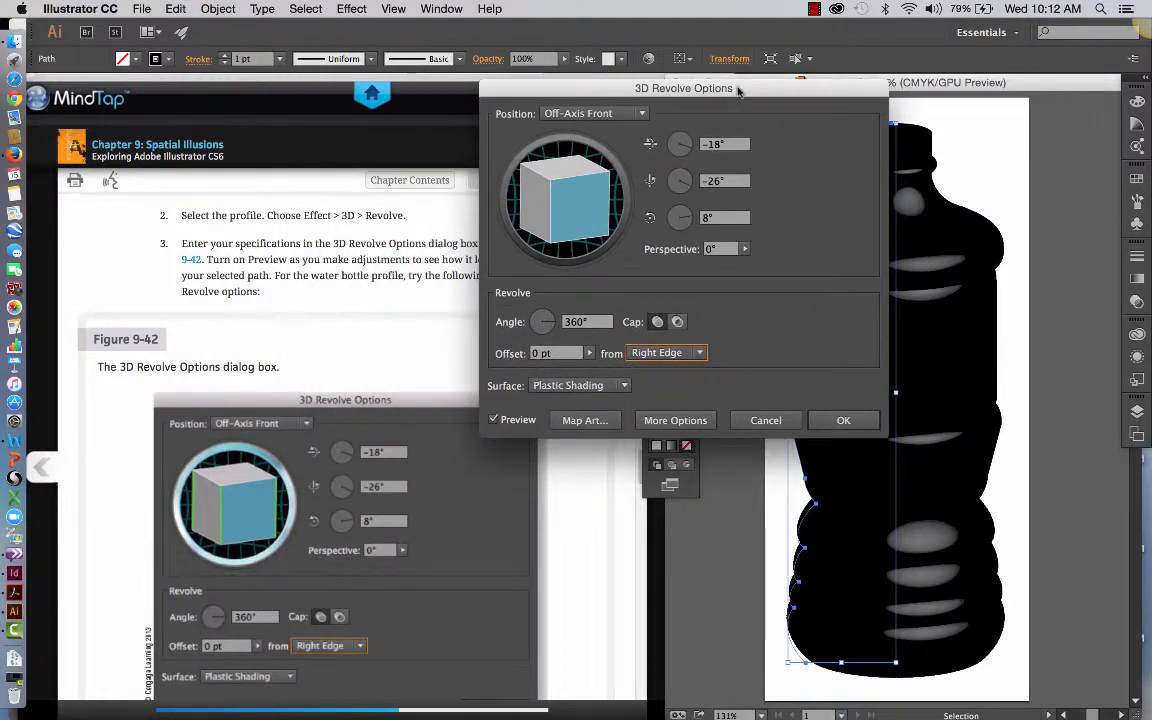
{"action": "scroll", "coordinate": [312, 592], "scroll_direction": "down", "scroll_amount": 4}
{"action": "scroll", "coordinate": [312, 592], "scroll_direction": "down", "scroll_amount": 5}
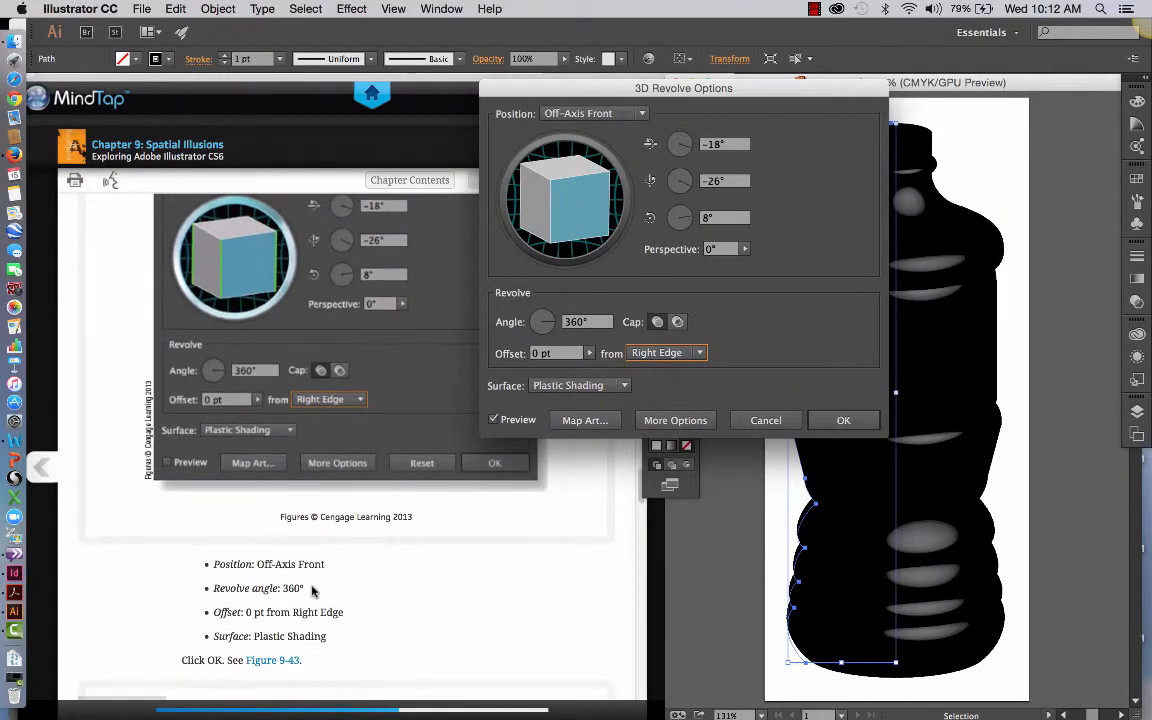
{"action": "scroll", "coordinate": [312, 592], "scroll_direction": "down", "scroll_amount": 10}
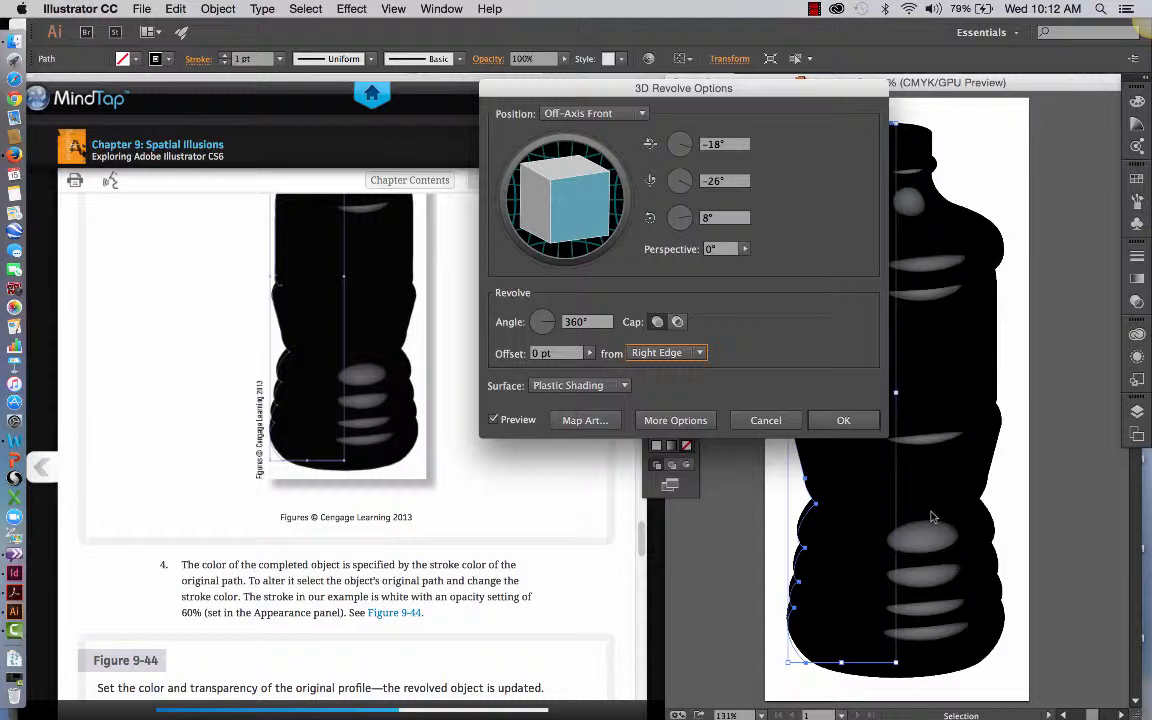
{"action": "left_click", "coordinate": [781, 424]}
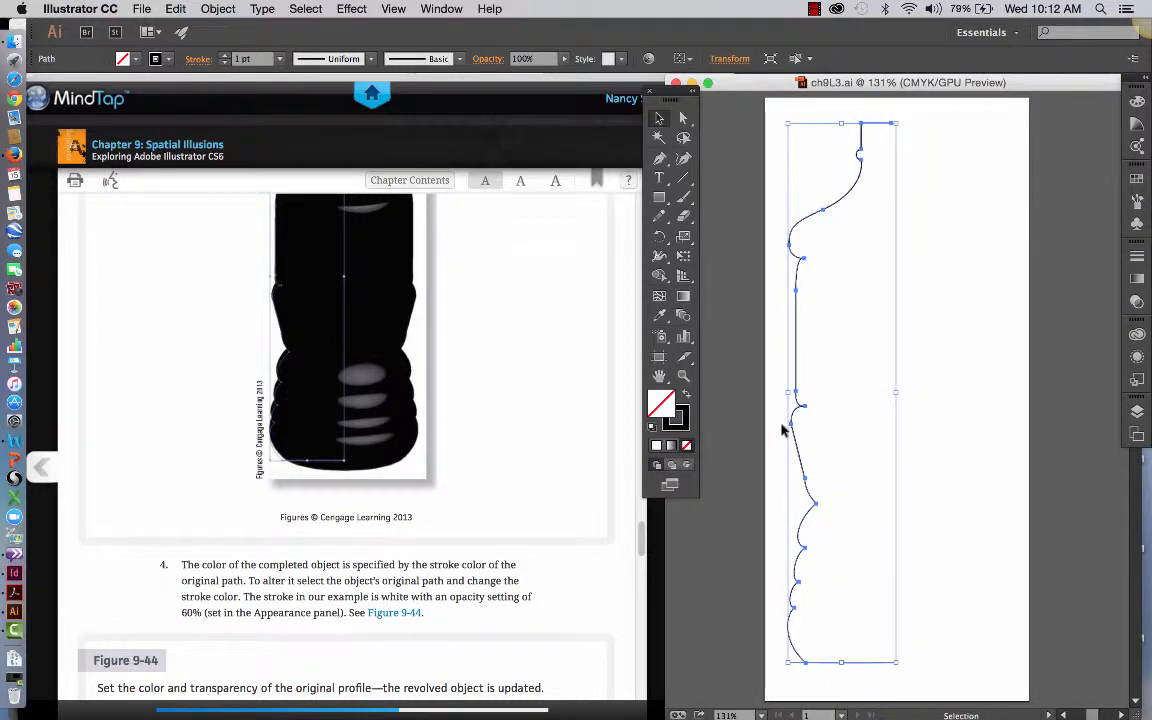
Step: Set the stroke of the bottle profile path to a medium blue swatch
{"action": "left_click", "coordinate": [685, 427]}
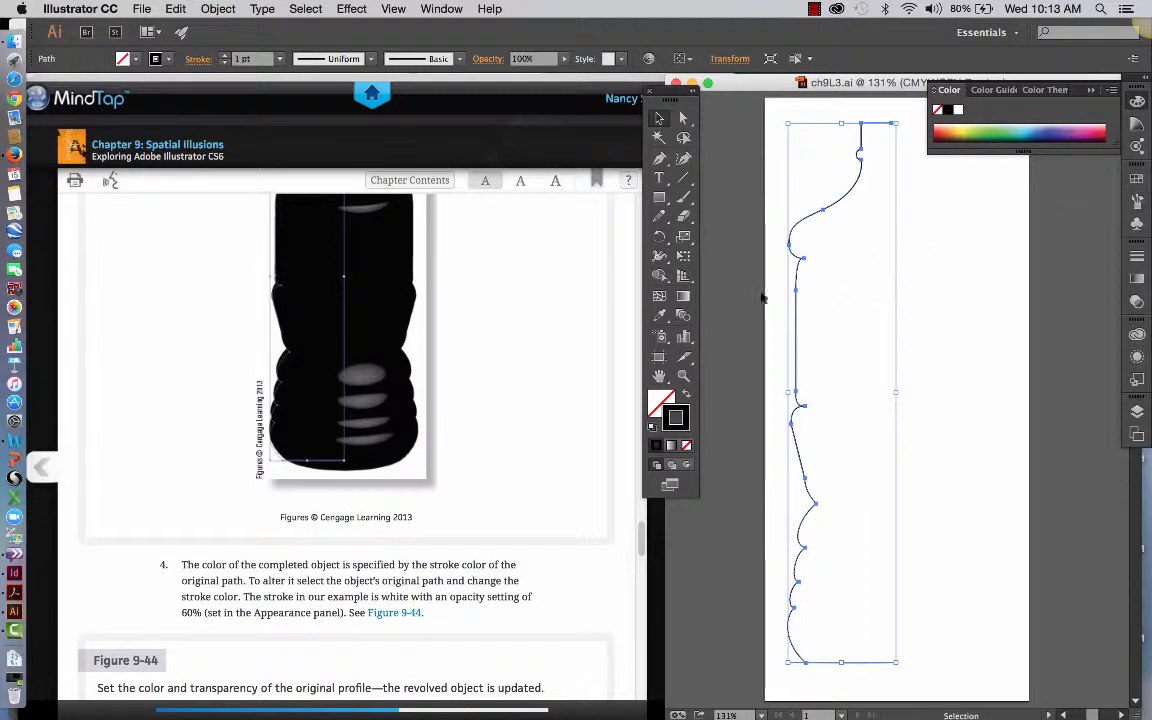
{"action": "key", "text": "g"}
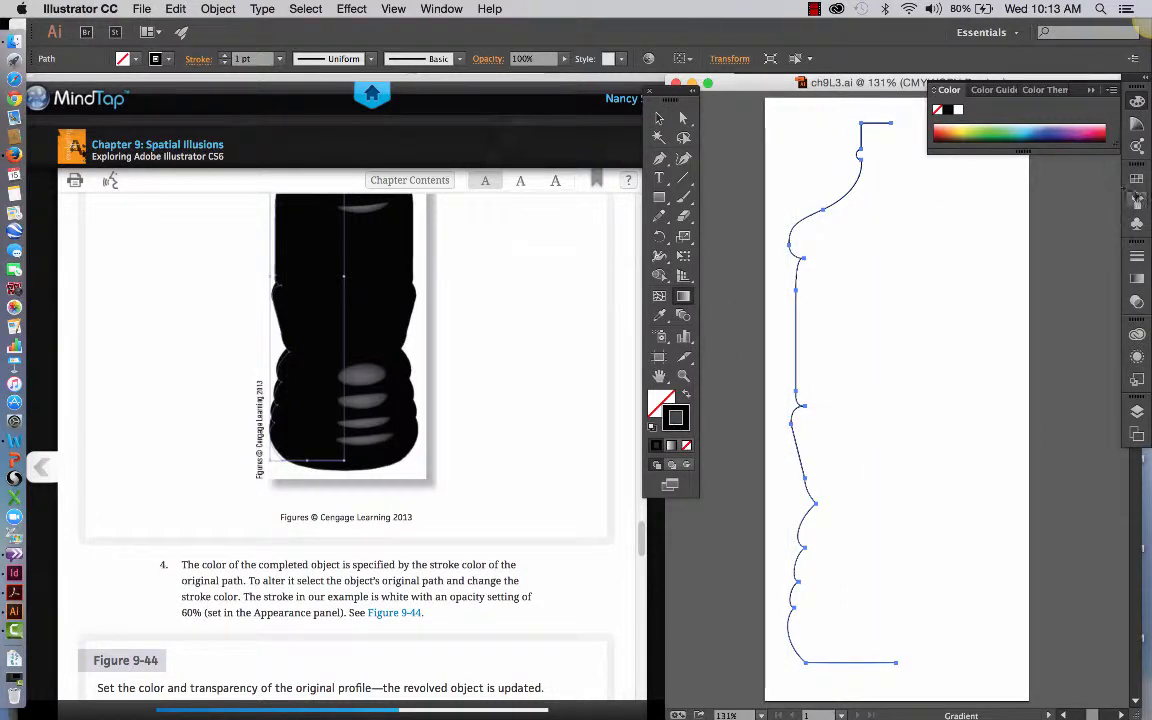
{"action": "left_click", "coordinate": [1137, 179]}
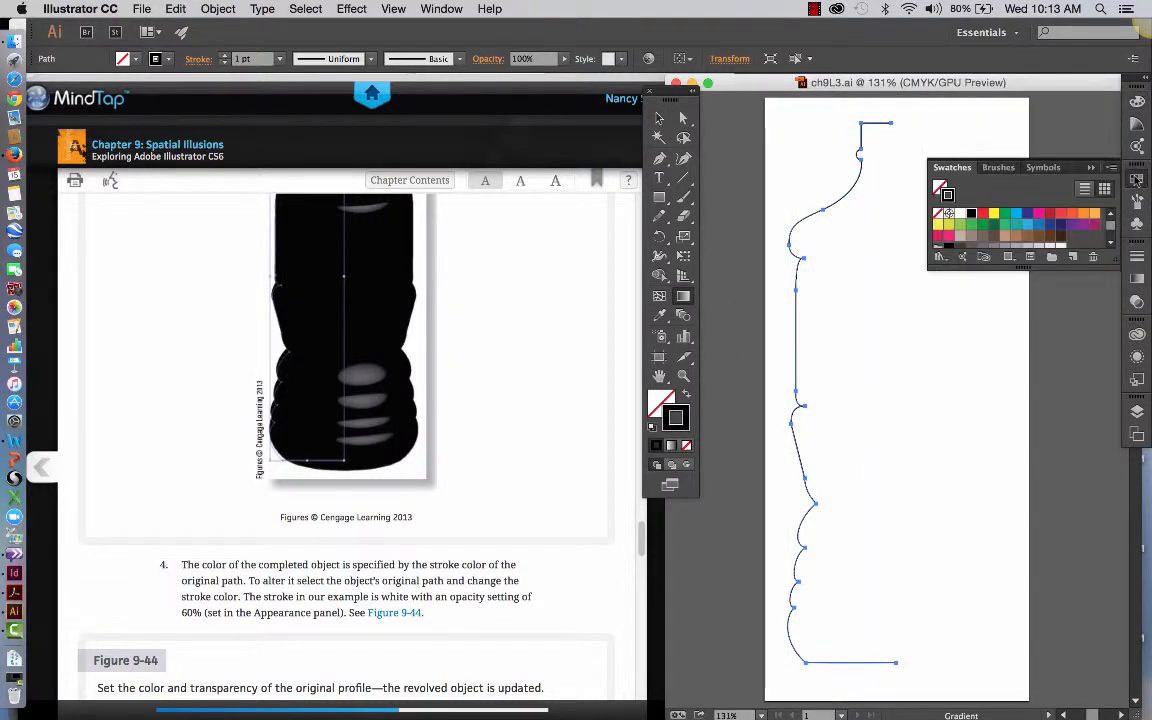
{"action": "left_click", "coordinate": [1027, 224]}
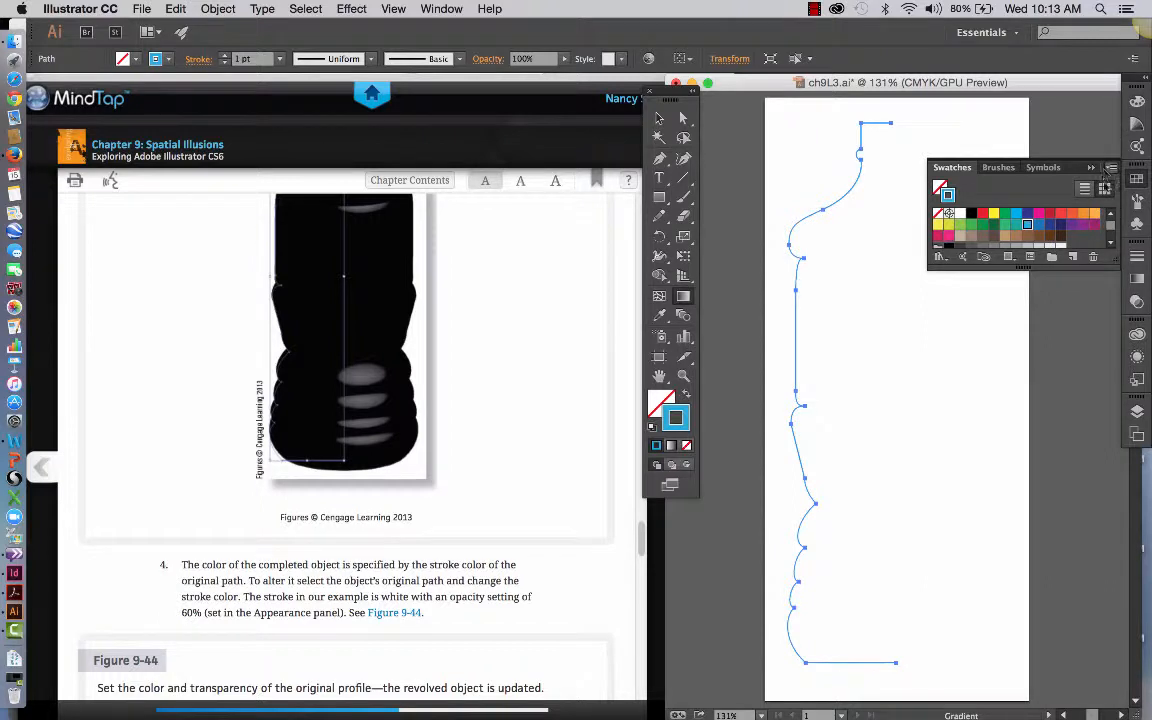
Step: Try a linear white-to-black gradient on the profile's stroke and return it to the solid medium blue swatch
{"action": "left_click", "coordinate": [1137, 280]}
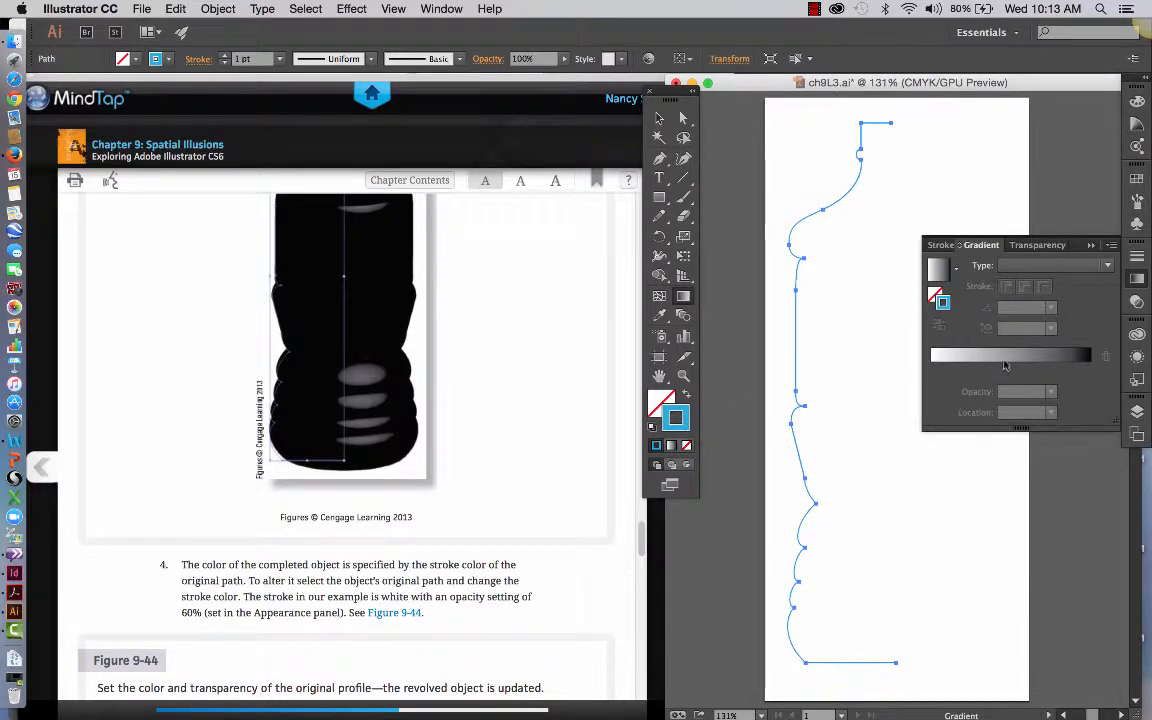
{"action": "left_click", "coordinate": [1089, 358]}
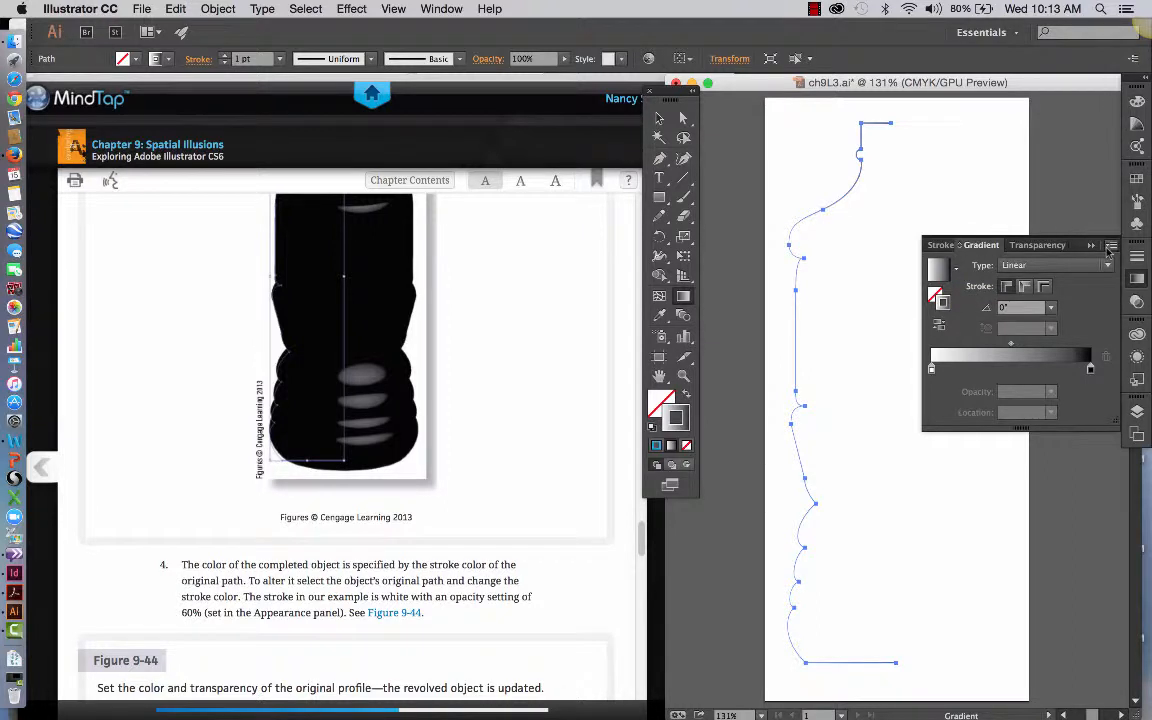
{"action": "left_click", "coordinate": [988, 228]}
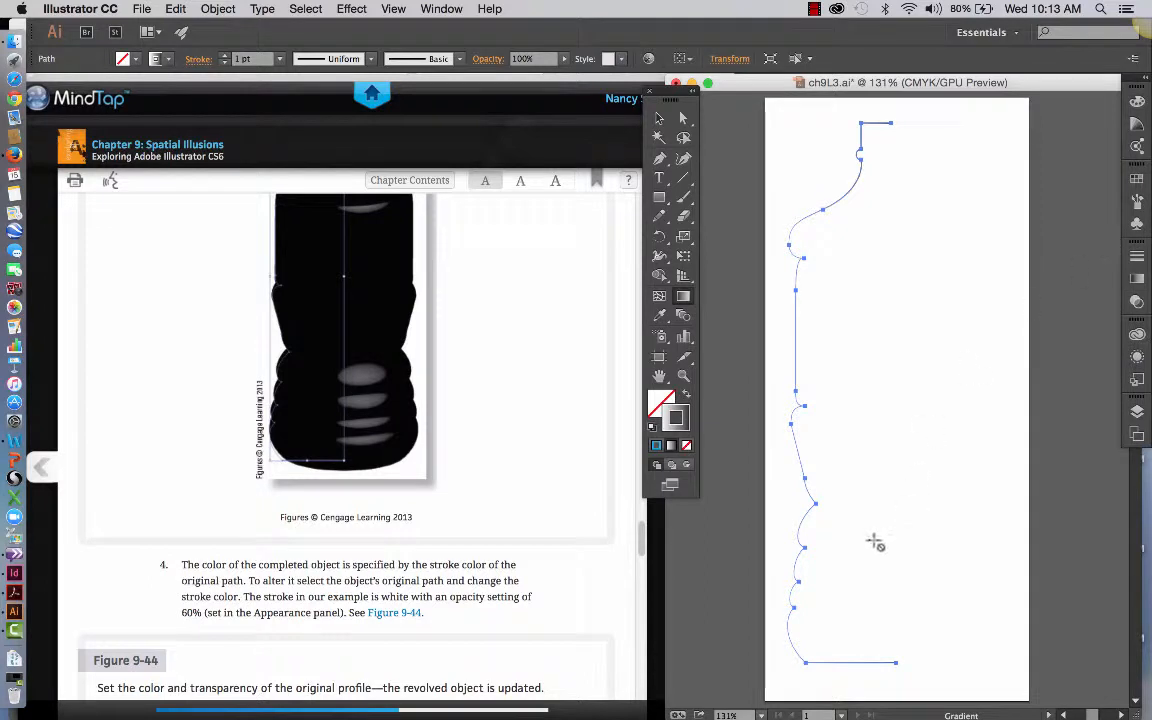
{"action": "left_click", "coordinate": [1138, 179]}
{"action": "left_click", "coordinate": [1029, 222]}
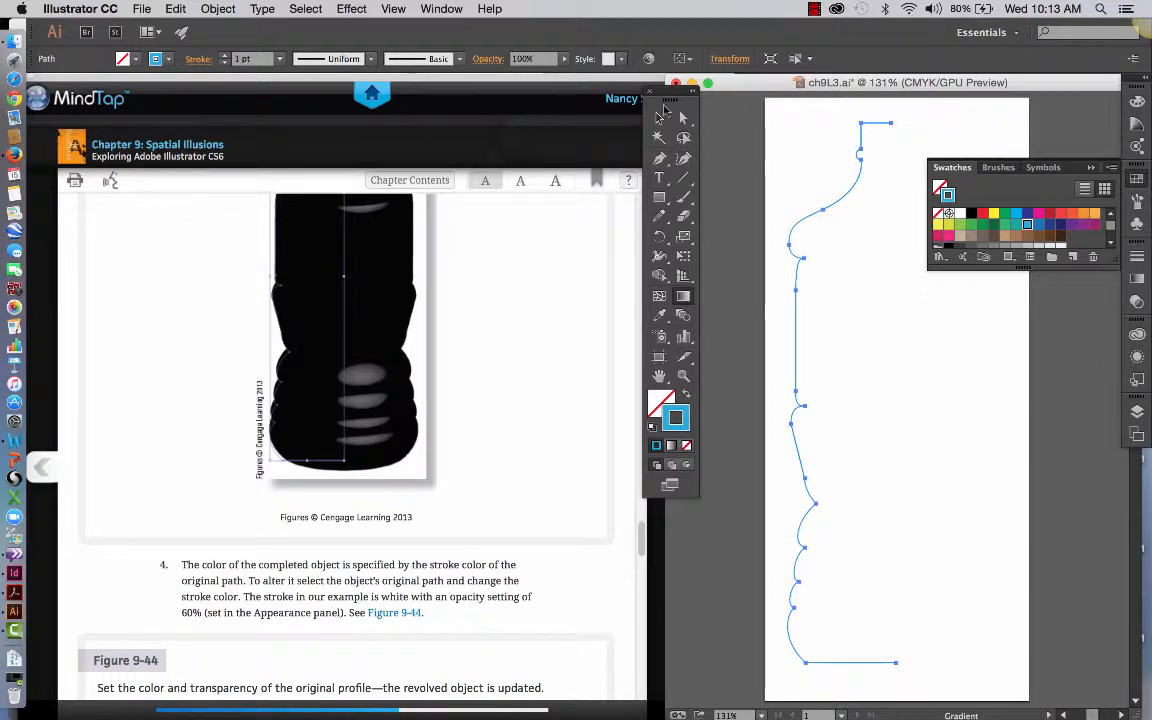
Step: Apply the 3D Revolve effect to the bottle profile, revolving it 360° with the axis offset 0 pt from the Right Edge
{"action": "left_click", "coordinate": [659, 117]}
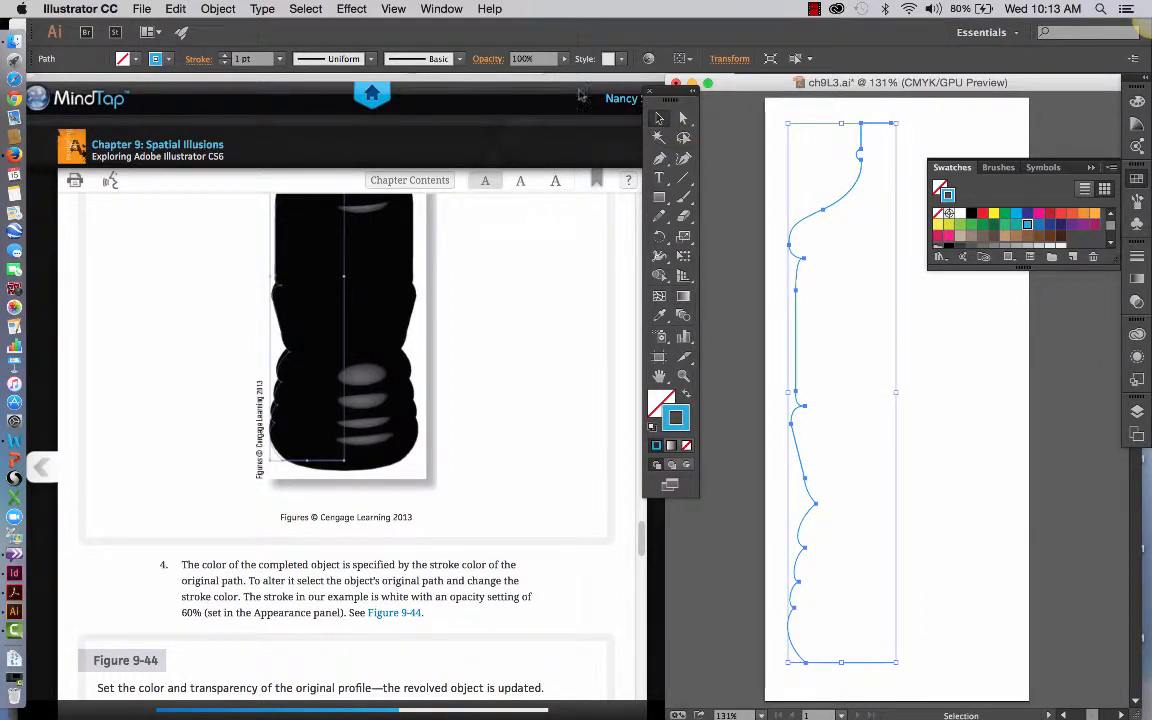
{"action": "left_click", "coordinate": [353, 9]}
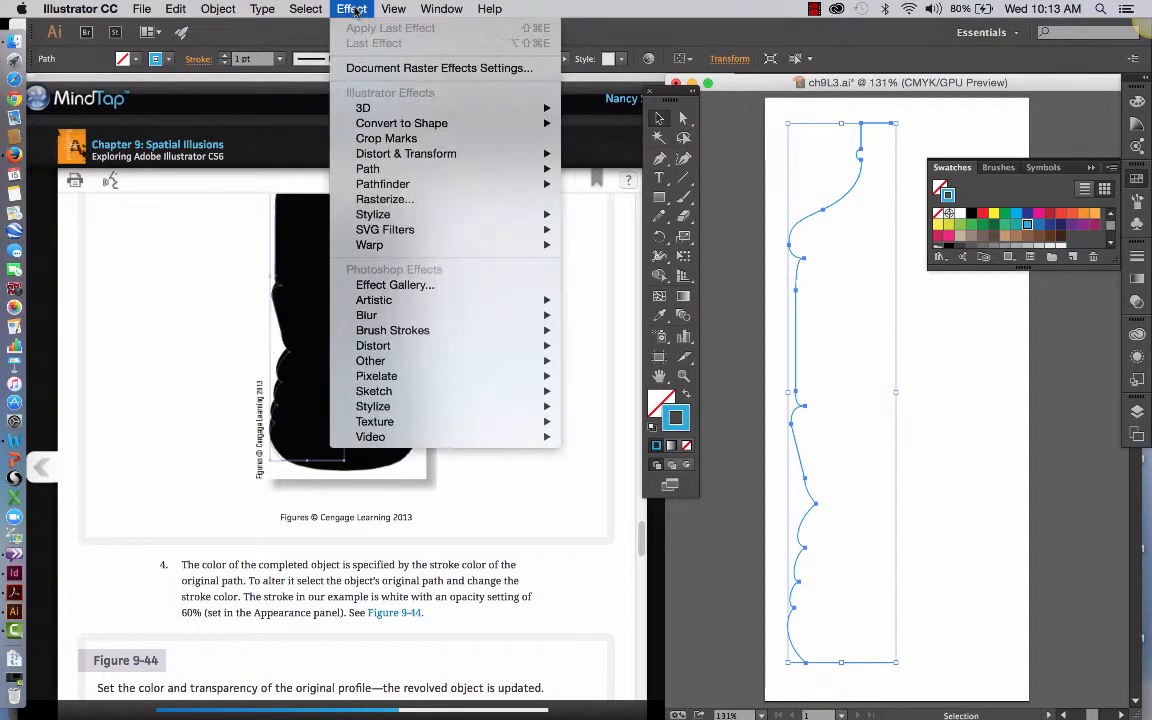
{"action": "mouse_move", "coordinate": [377, 106]}
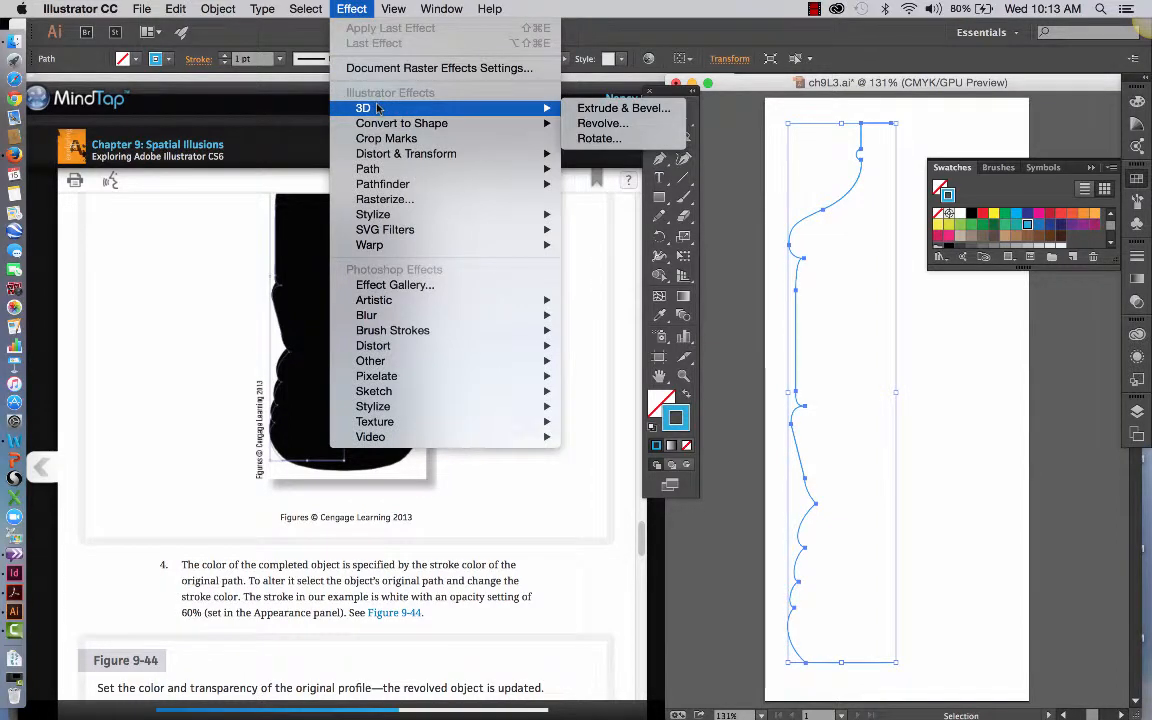
{"action": "left_click", "coordinate": [612, 123]}
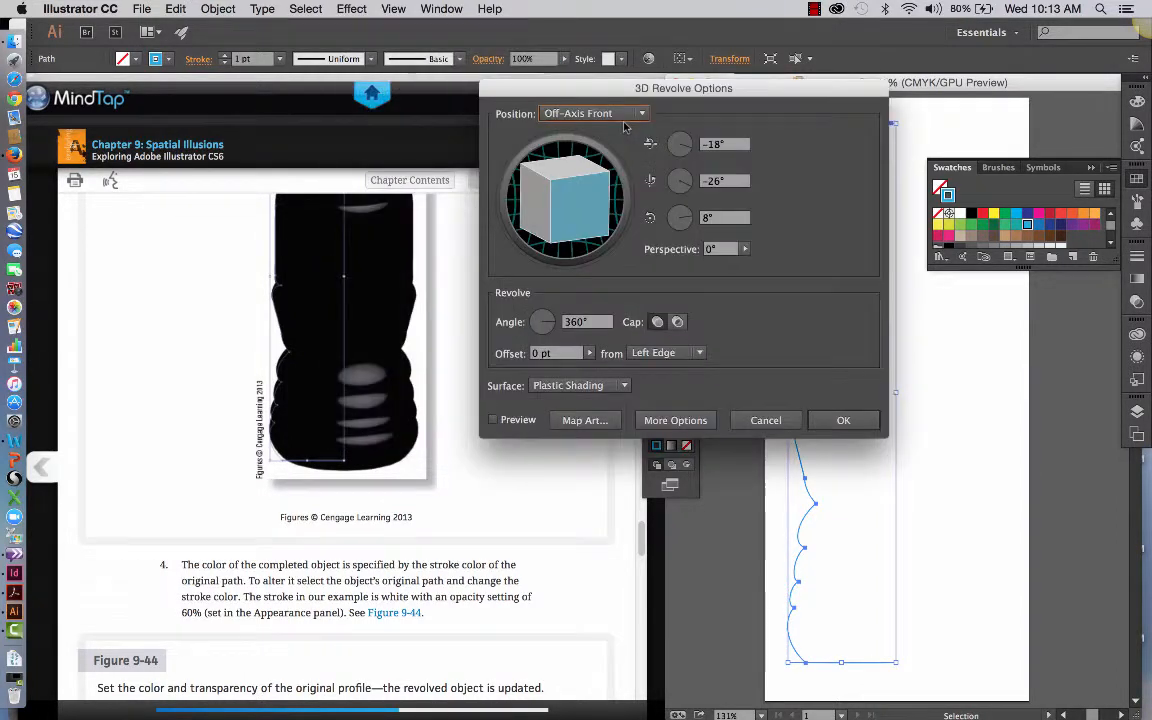
{"action": "left_click_drag", "start_coordinate": [715, 90], "coordinate": [630, 93]}
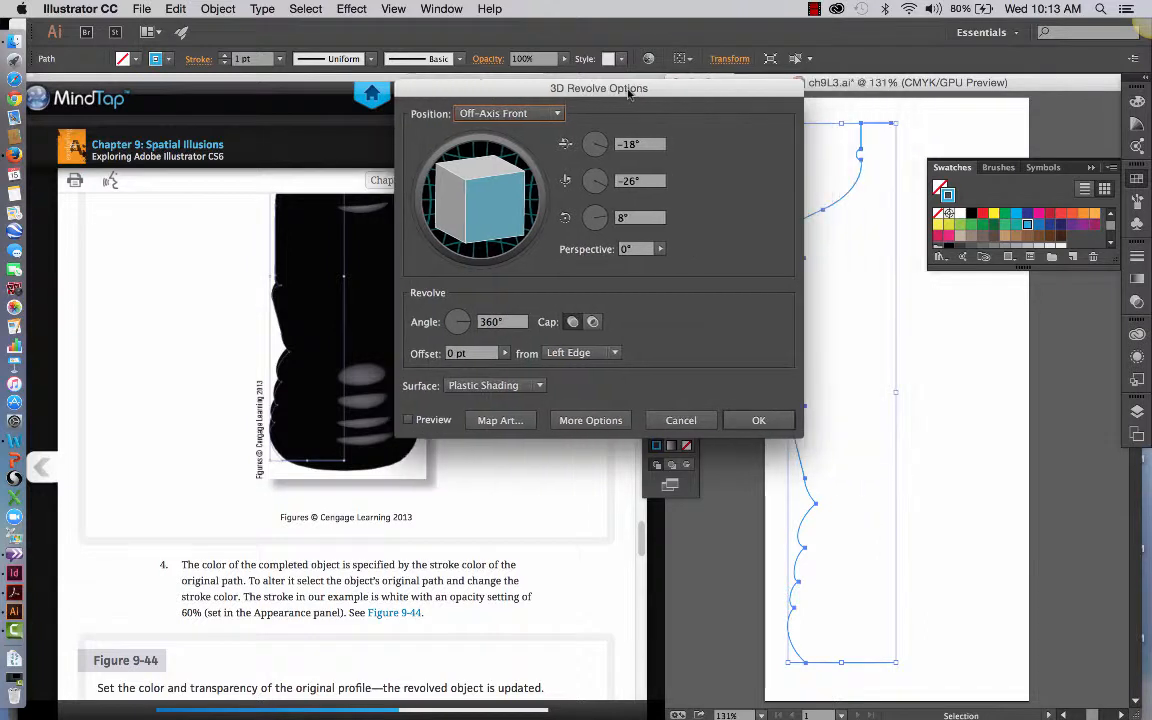
{"action": "left_click", "coordinate": [408, 421]}
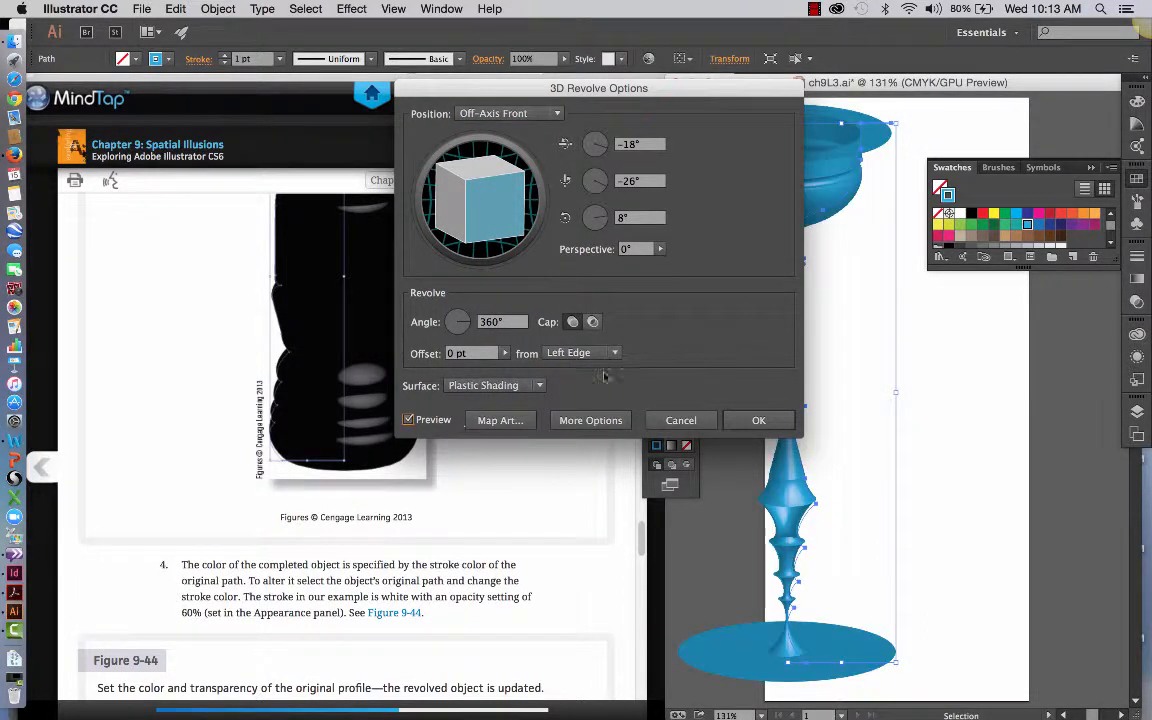
{"action": "left_click_drag", "start_coordinate": [691, 96], "coordinate": [576, 101]}
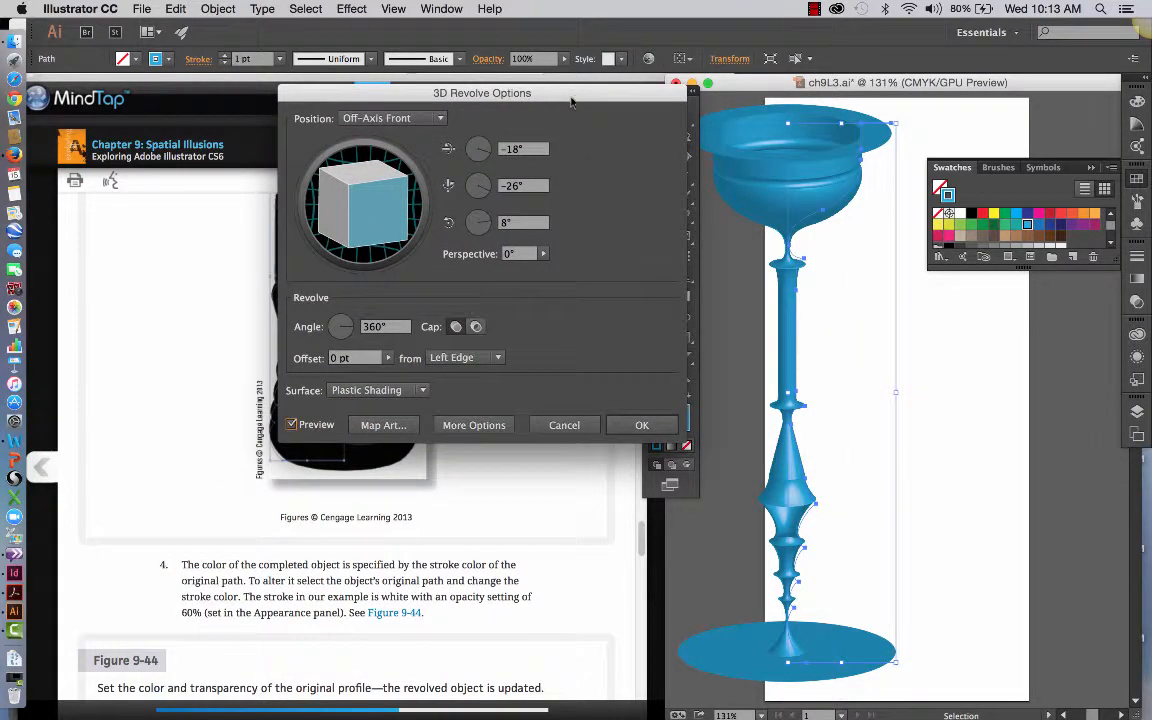
{"action": "left_click", "coordinate": [492, 358]}
{"action": "left_click", "coordinate": [487, 392]}
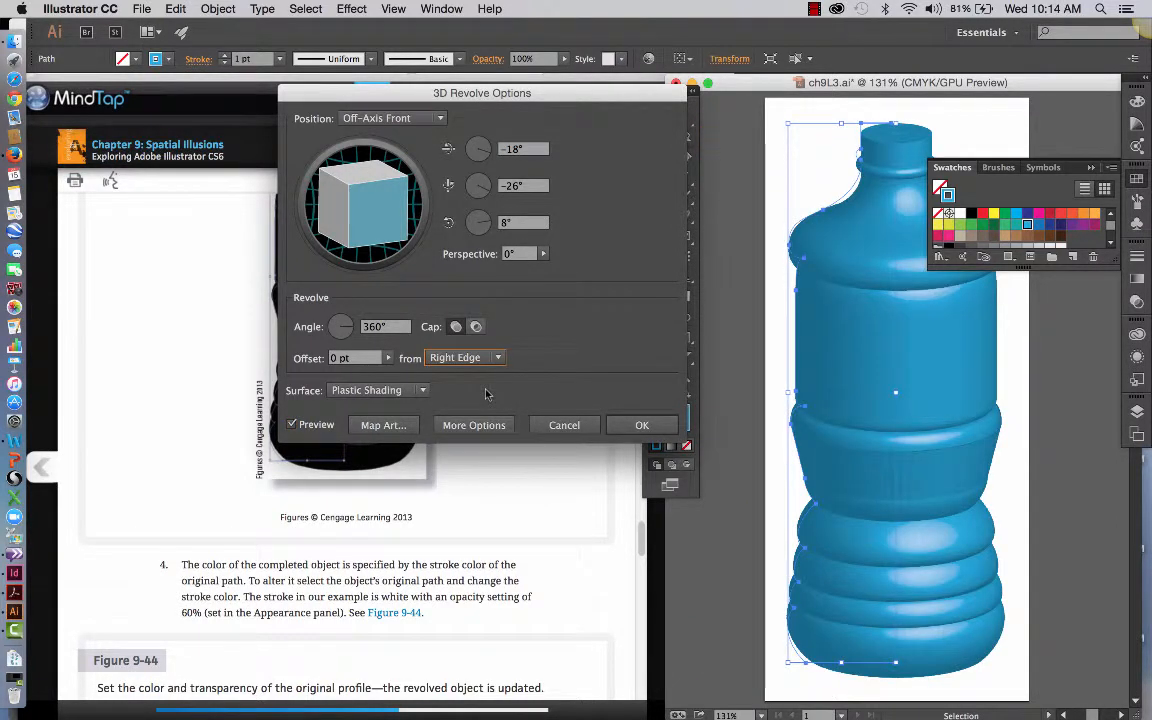
{"action": "left_click", "coordinate": [648, 426]}
Step: Compare the revolved bottle with Figures 9-44 and 9-45 and read the textbook's step on fine-tuning the original path
{"action": "scroll", "coordinate": [789, 230], "scroll_direction": "right", "scroll_amount": 5}
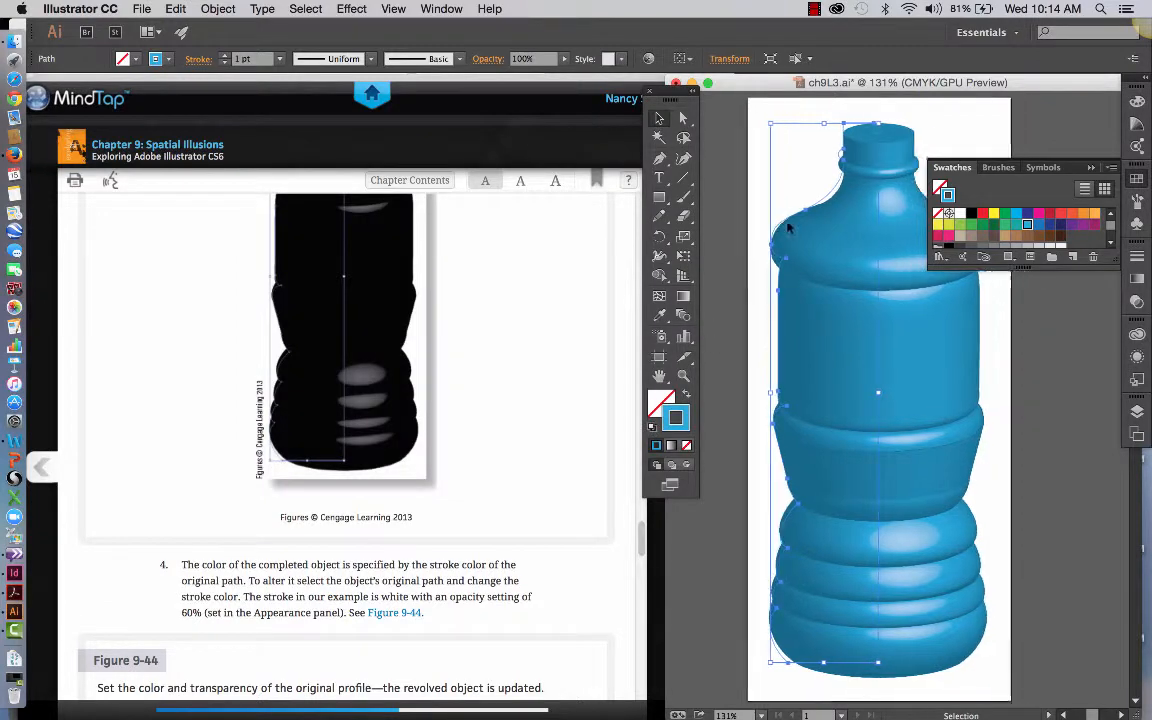
{"action": "scroll", "coordinate": [789, 230], "scroll_direction": "right", "scroll_amount": 1}
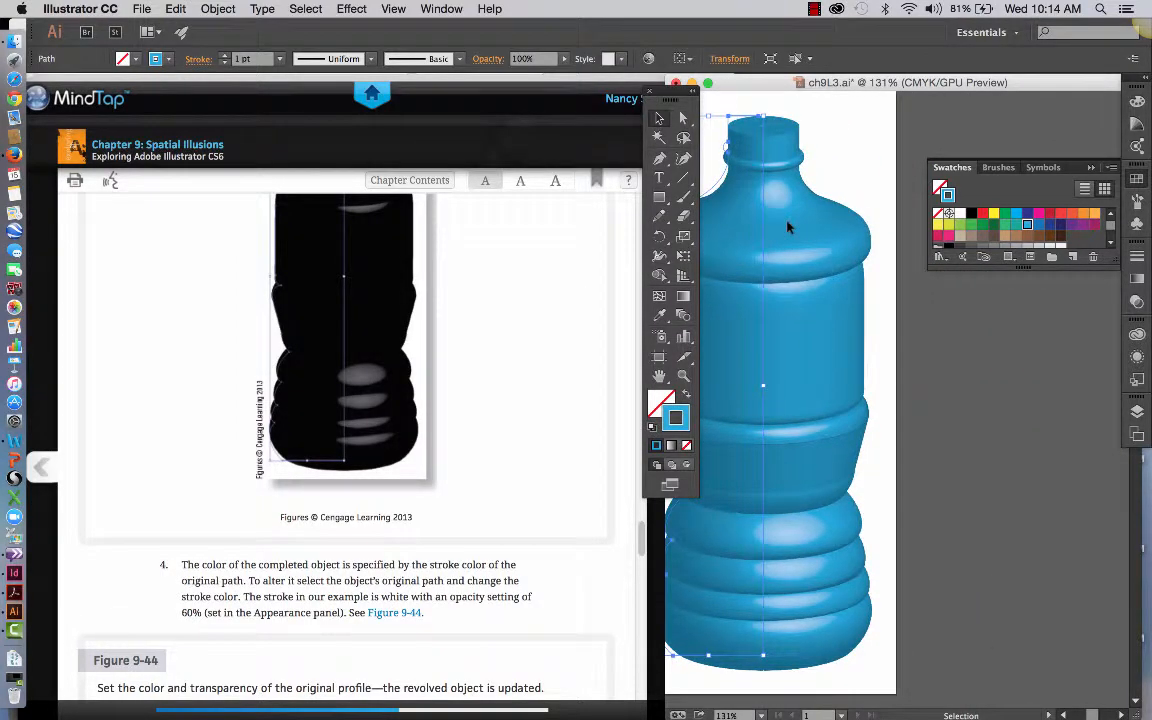
{"action": "scroll", "coordinate": [535, 470], "scroll_direction": "down", "scroll_amount": 3}
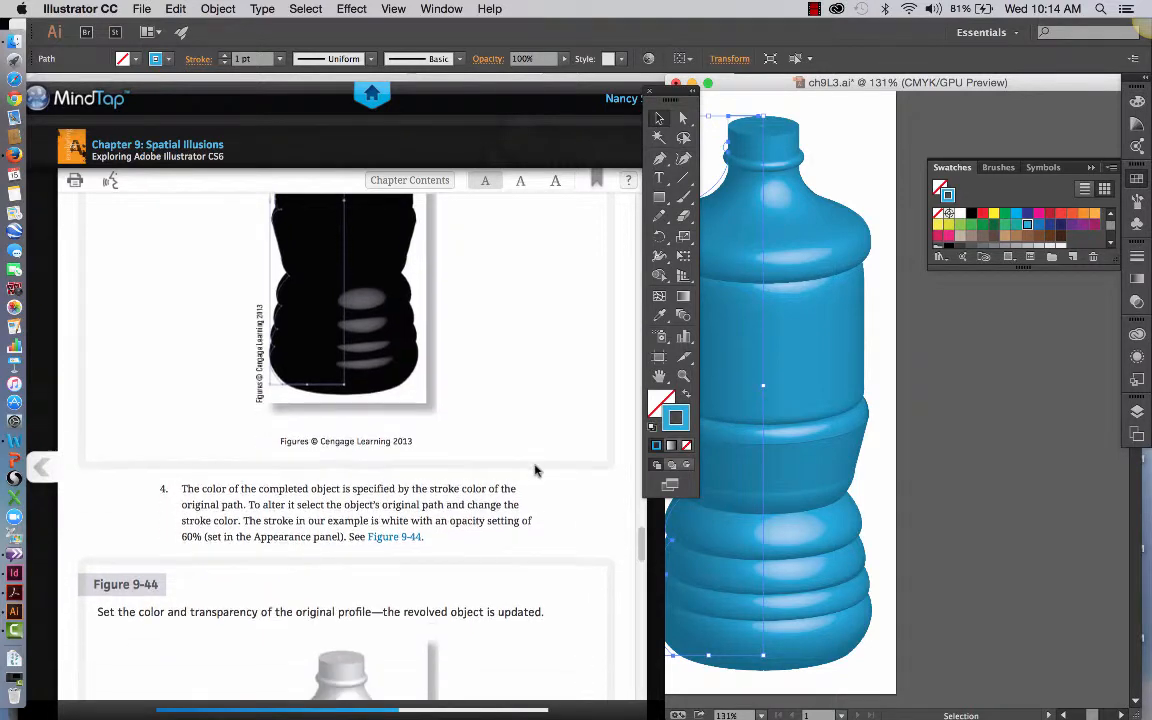
{"action": "scroll", "coordinate": [543, 517], "scroll_direction": "down", "scroll_amount": 6}
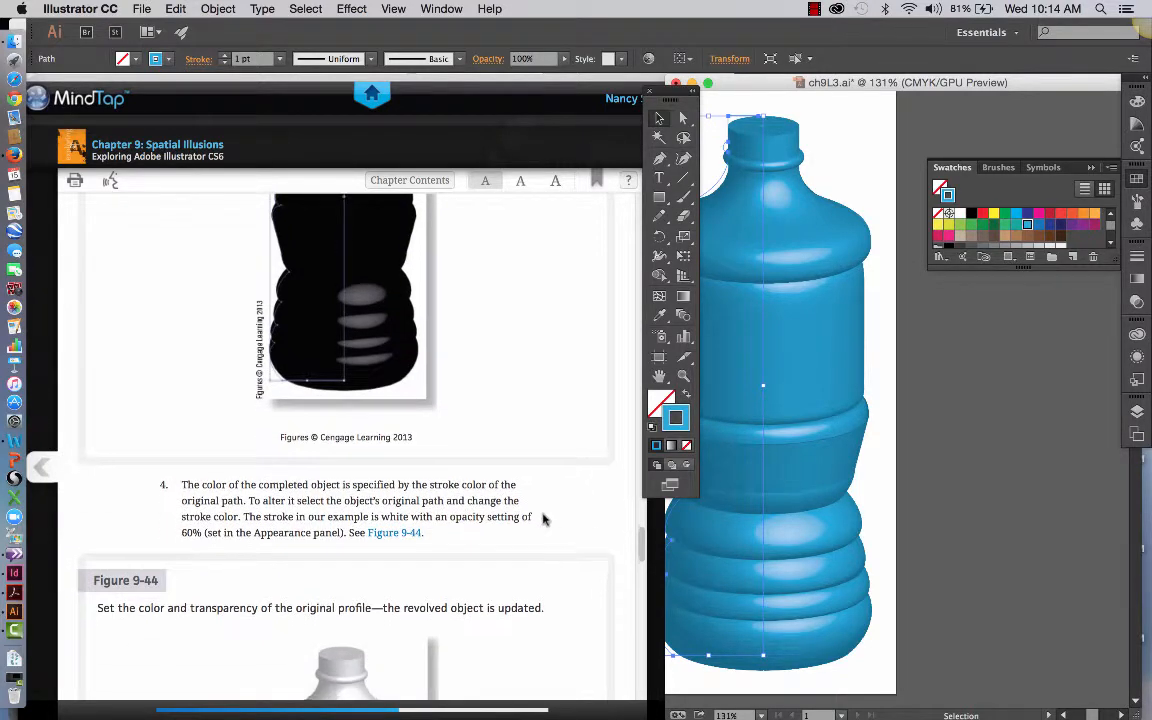
{"action": "scroll", "coordinate": [543, 519], "scroll_direction": "down", "scroll_amount": 15}
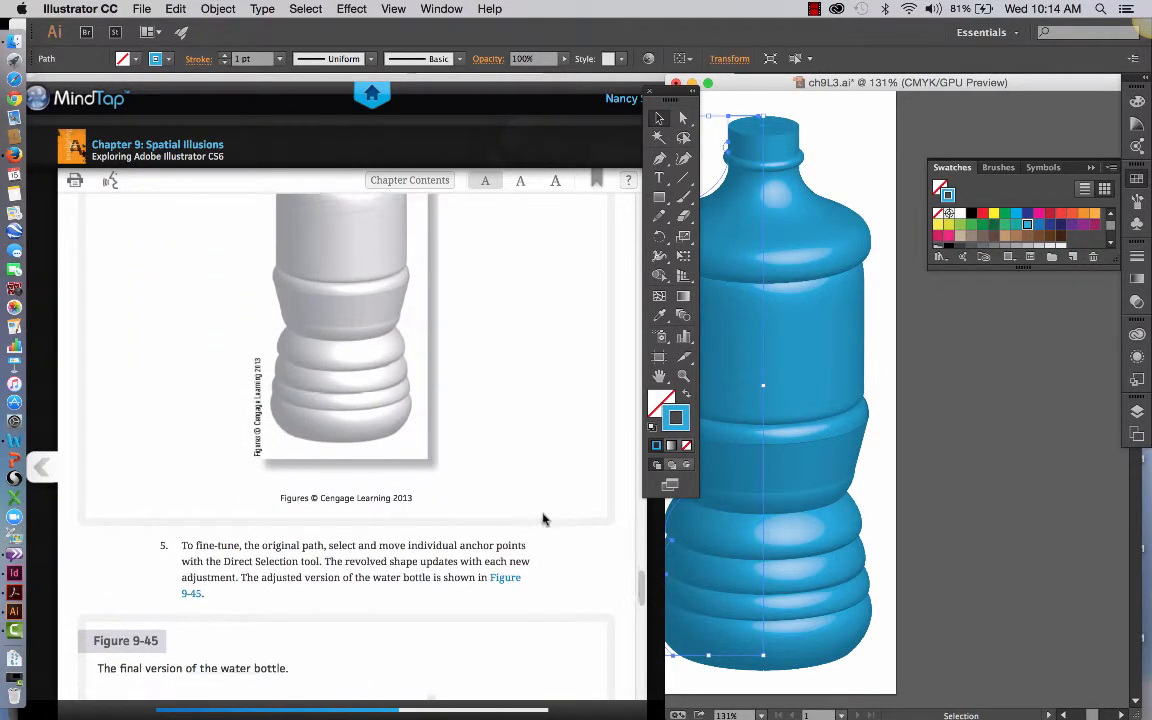
{"action": "scroll", "coordinate": [543, 519], "scroll_direction": "down", "scroll_amount": 1}
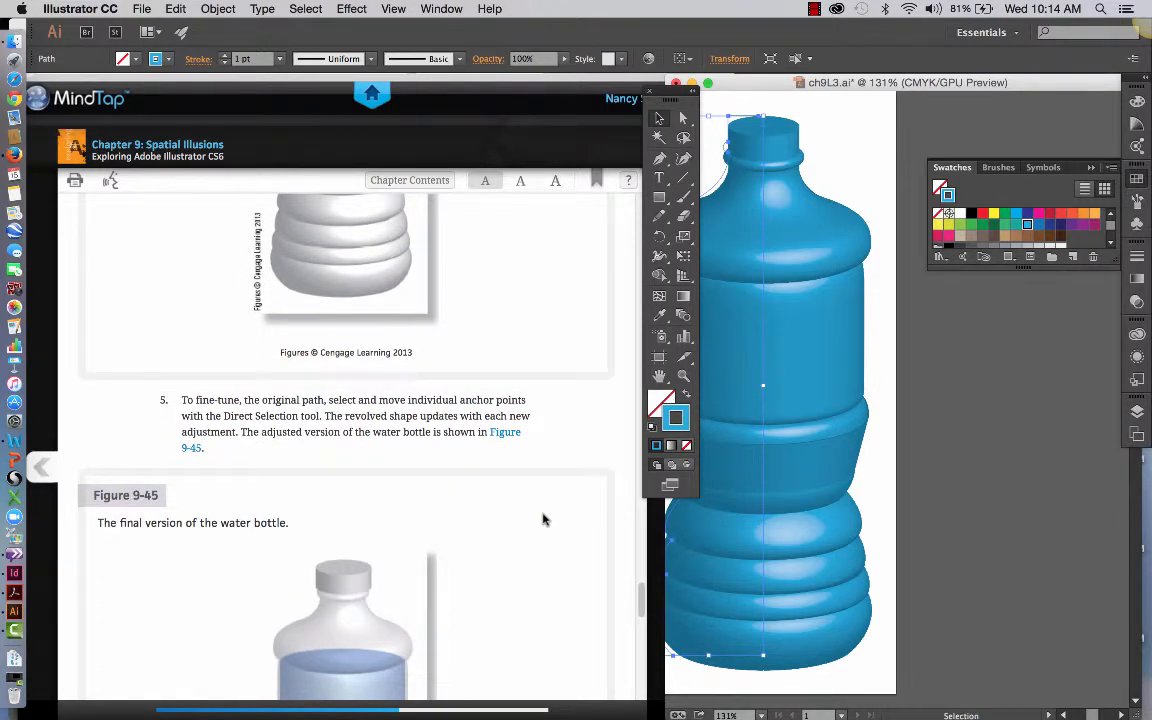
{"action": "scroll", "coordinate": [543, 519], "scroll_direction": "down", "scroll_amount": 2}
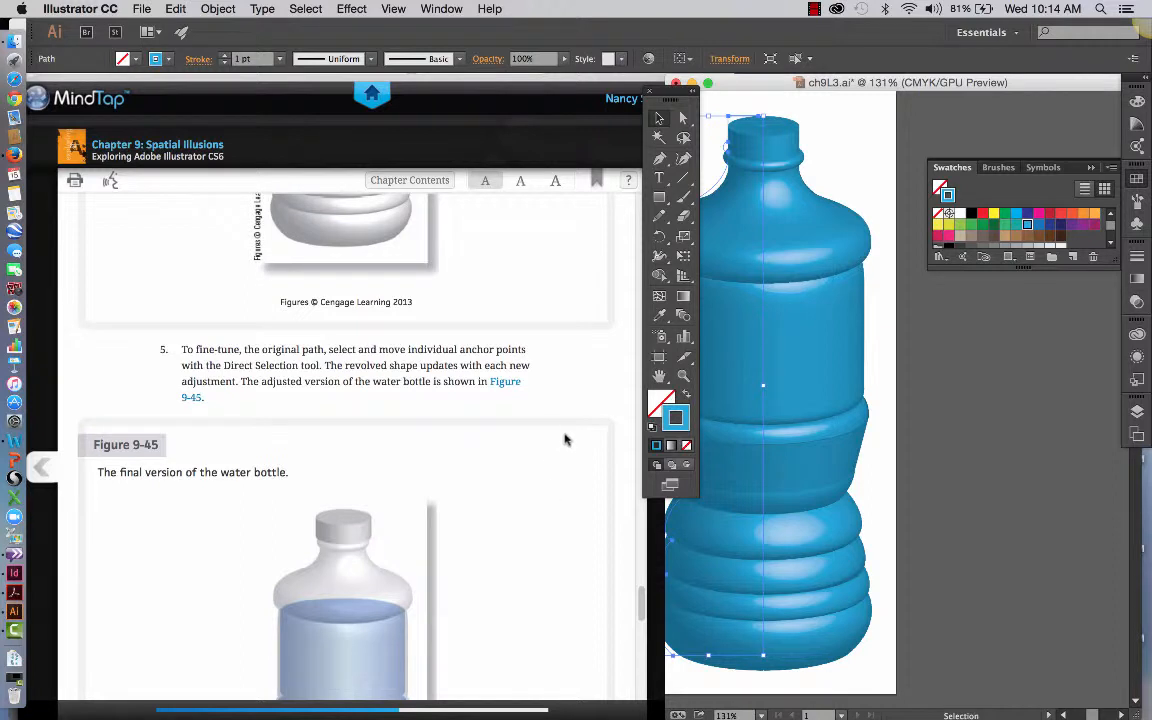
{"action": "scroll", "coordinate": [545, 432], "scroll_direction": "down", "scroll_amount": 1}
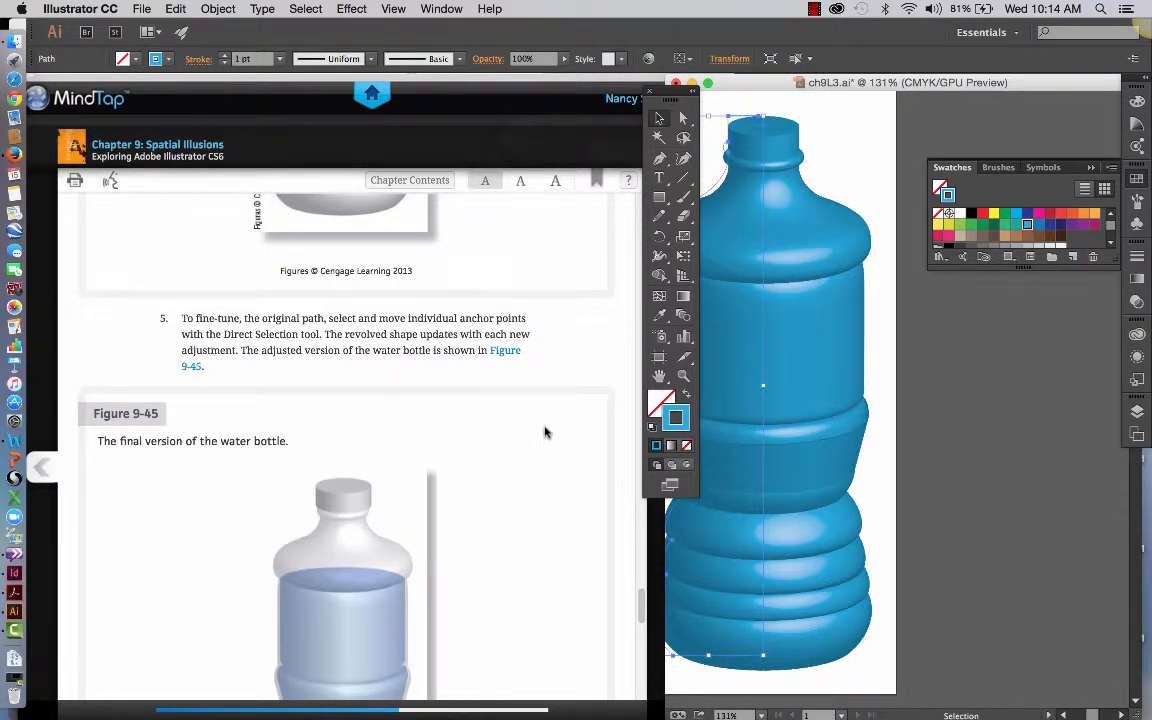
{"action": "scroll", "coordinate": [545, 432], "scroll_direction": "down", "scroll_amount": 2}
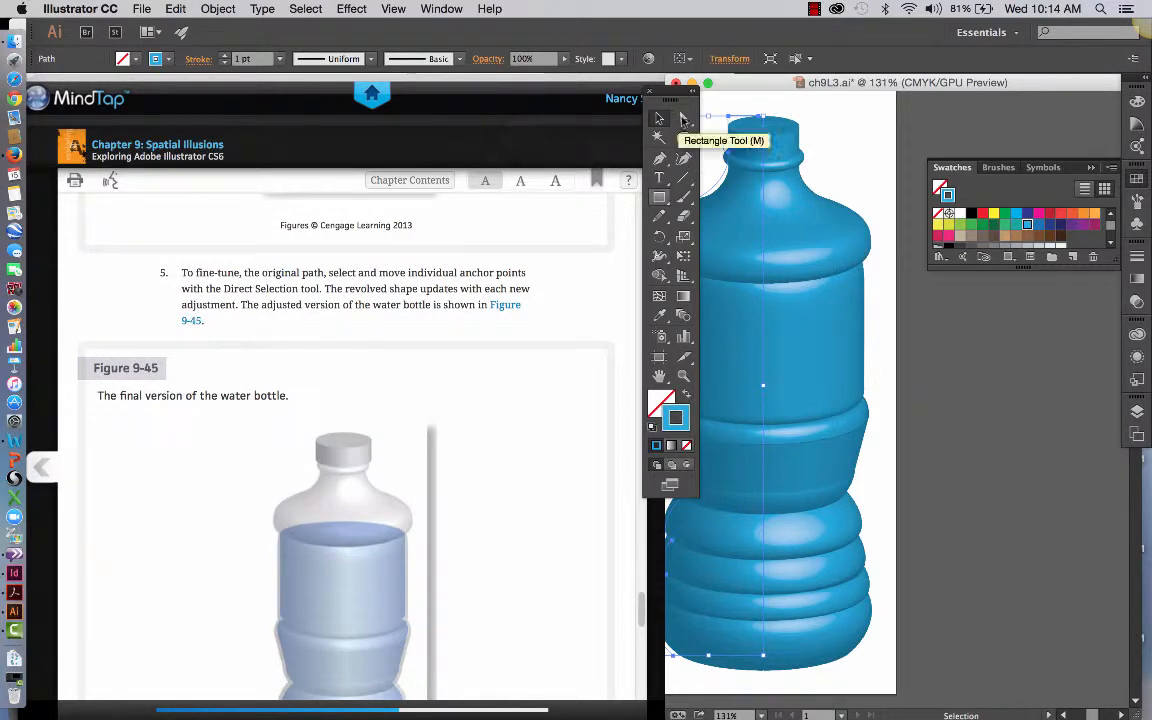
Step: Select an anchor point on the bottle's original path with Direct Selection, recolour the stroke dark blue, and deselect the bottle
{"action": "left_click", "coordinate": [684, 119]}
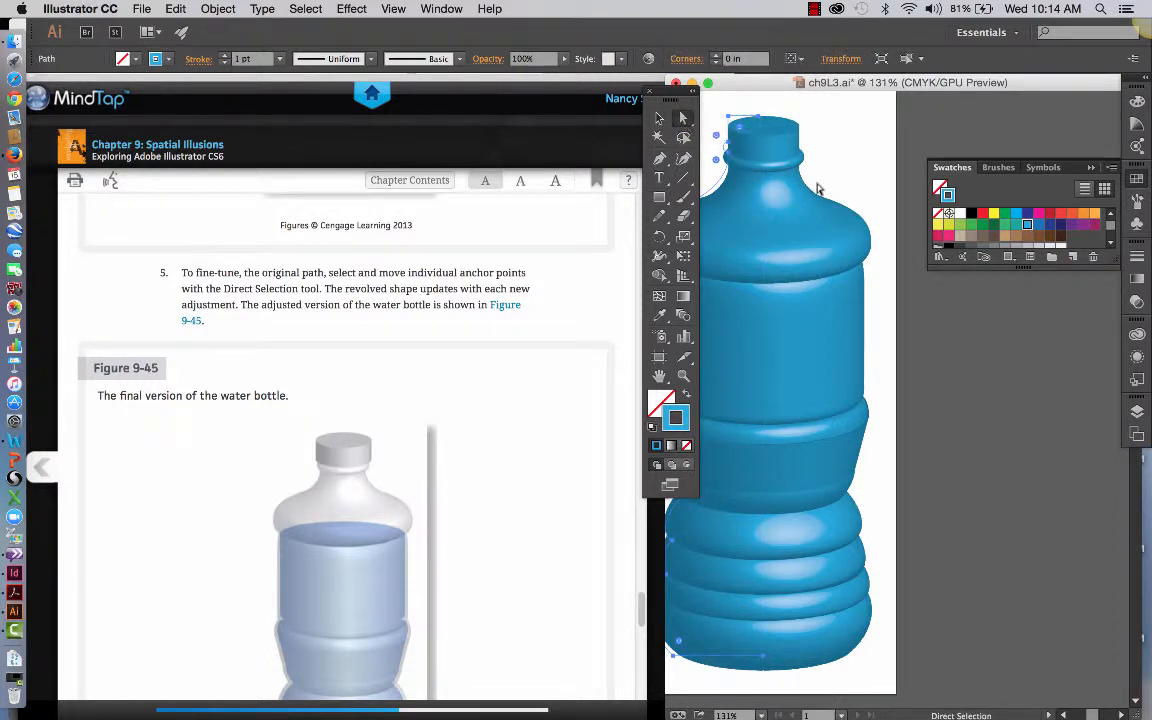
{"action": "scroll", "coordinate": [817, 188], "scroll_direction": "left", "scroll_amount": 3}
{"action": "scroll", "coordinate": [817, 188], "scroll_direction": "down", "scroll_amount": 1}
{"action": "scroll", "coordinate": [817, 188], "scroll_direction": "left", "scroll_amount": 1}
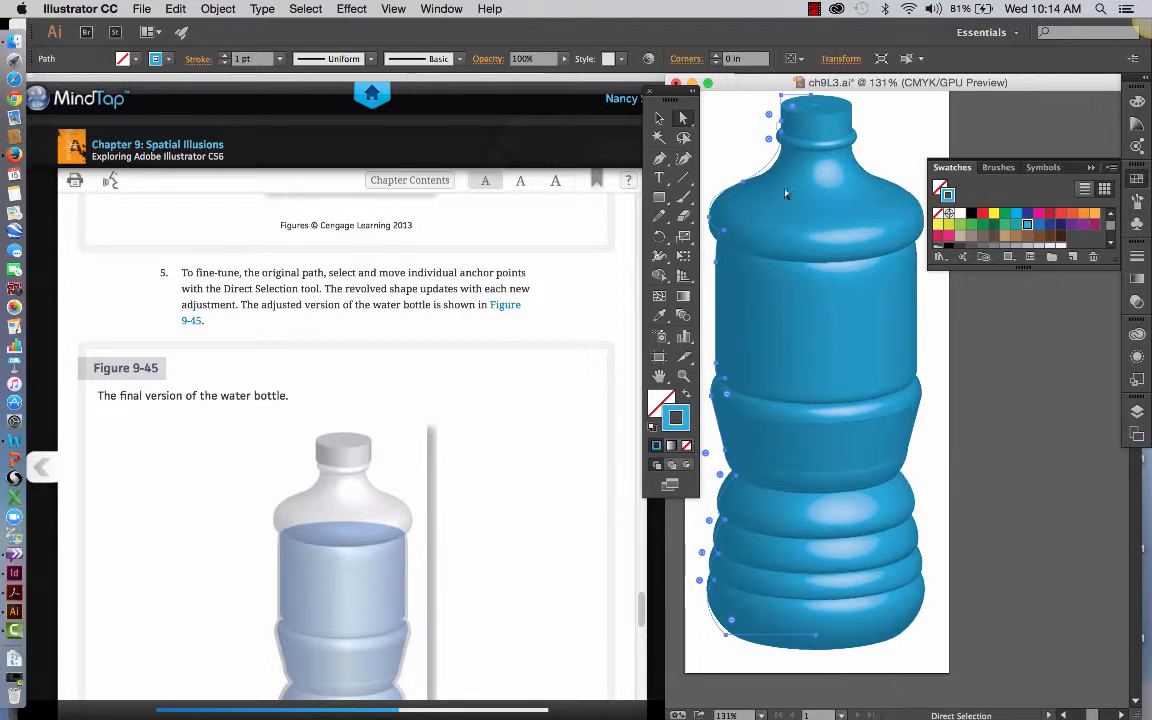
{"action": "left_click", "coordinate": [724, 234]}
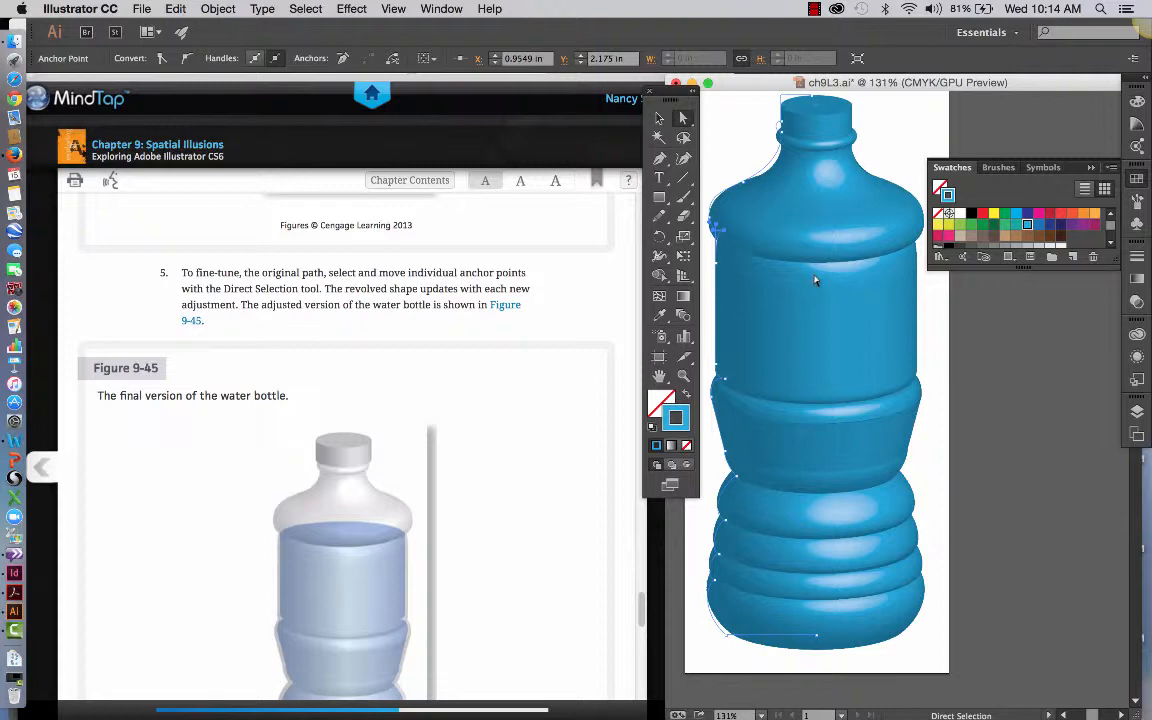
{"action": "left_click", "coordinate": [1027, 216]}
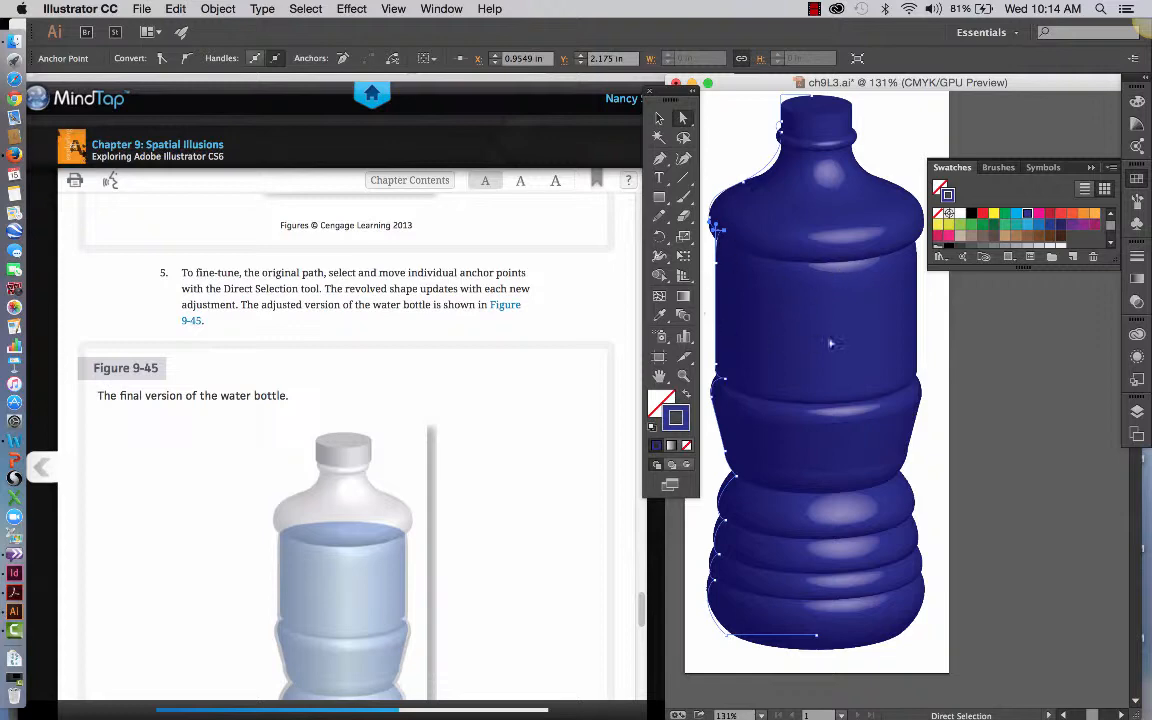
{"action": "left_click", "coordinate": [958, 362]}
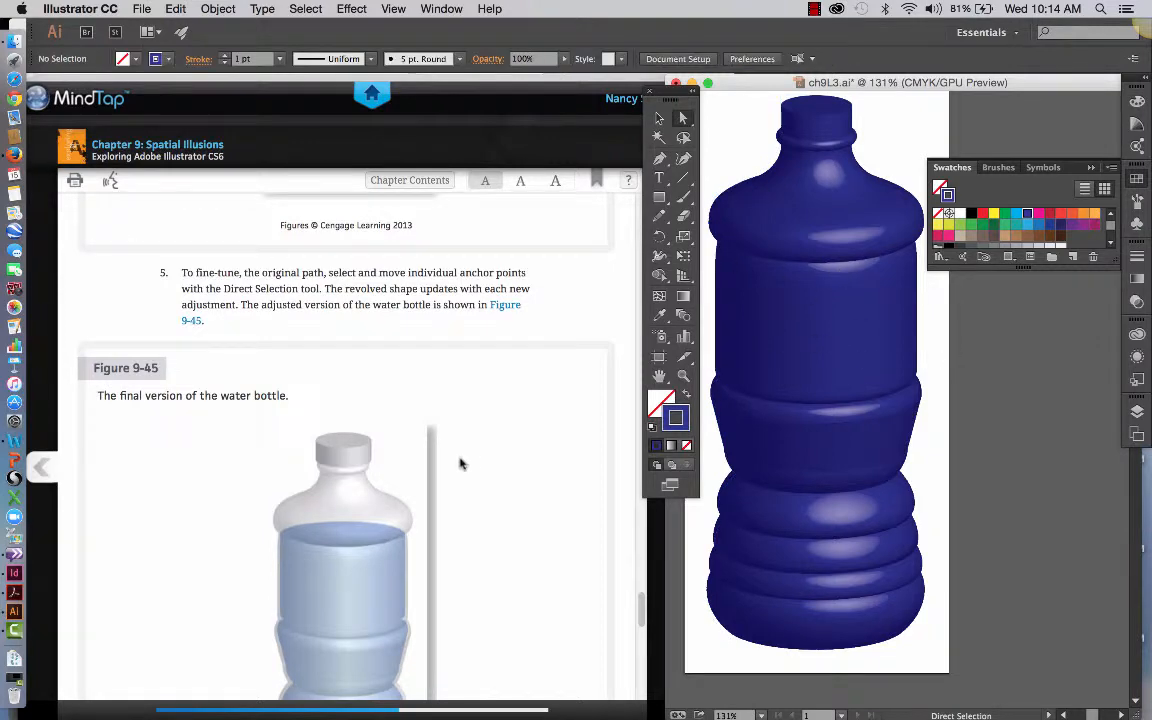
Step: Read the textbook's step 6 on editing or removing the 3D Revolve effect and review the final bottle figure
{"action": "scroll", "coordinate": [446, 432], "scroll_direction": "down", "scroll_amount": 3}
{"action": "scroll", "coordinate": [446, 432], "scroll_direction": "down", "scroll_amount": 6}
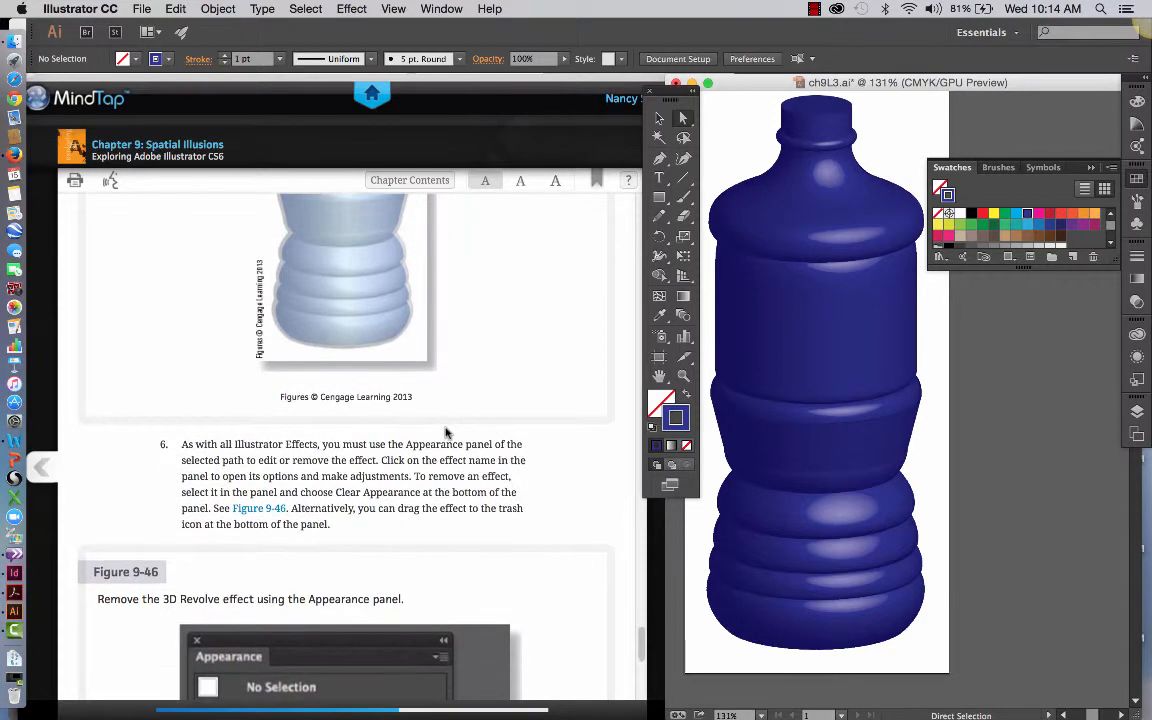
{"action": "scroll", "coordinate": [446, 432], "scroll_direction": "down", "scroll_amount": 1}
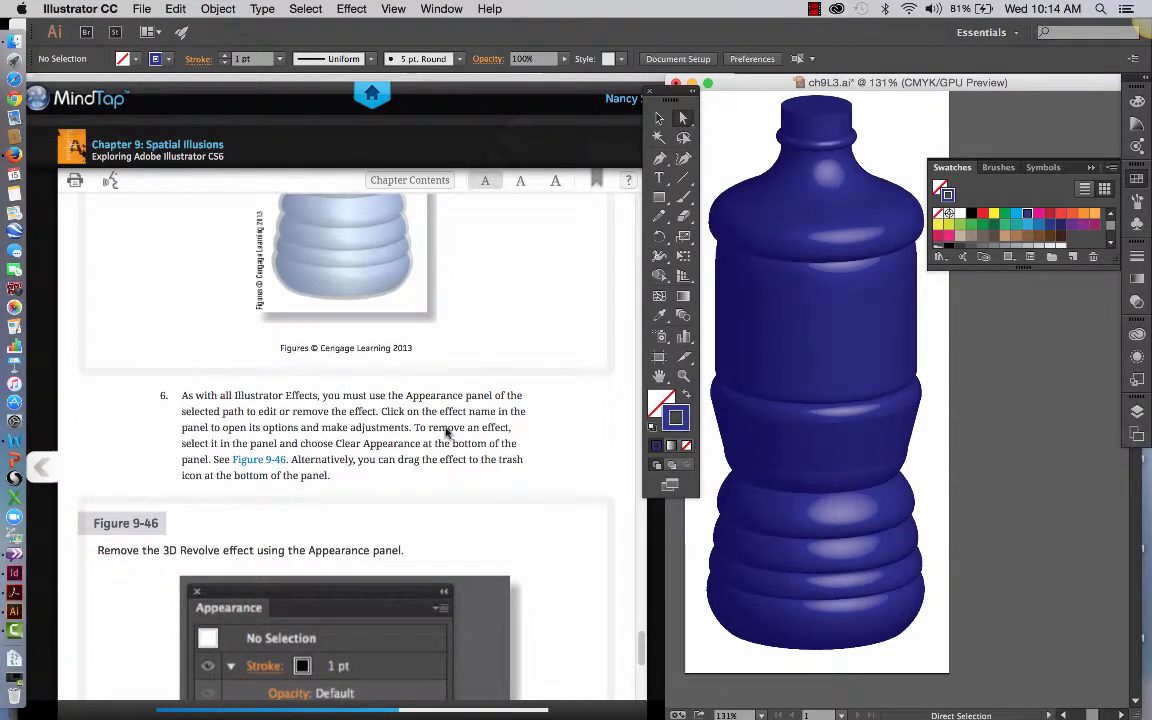
{"action": "scroll", "coordinate": [529, 333], "scroll_direction": "up", "scroll_amount": 1}
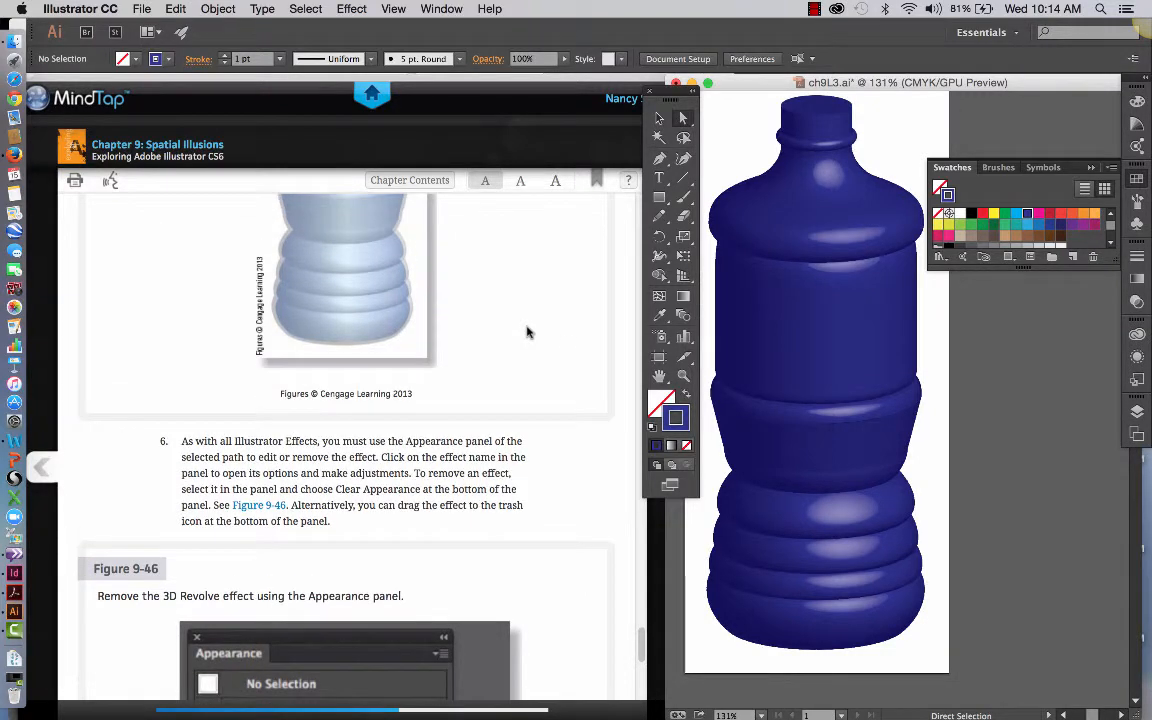
{"action": "scroll", "coordinate": [528, 330], "scroll_direction": "up", "scroll_amount": 5}
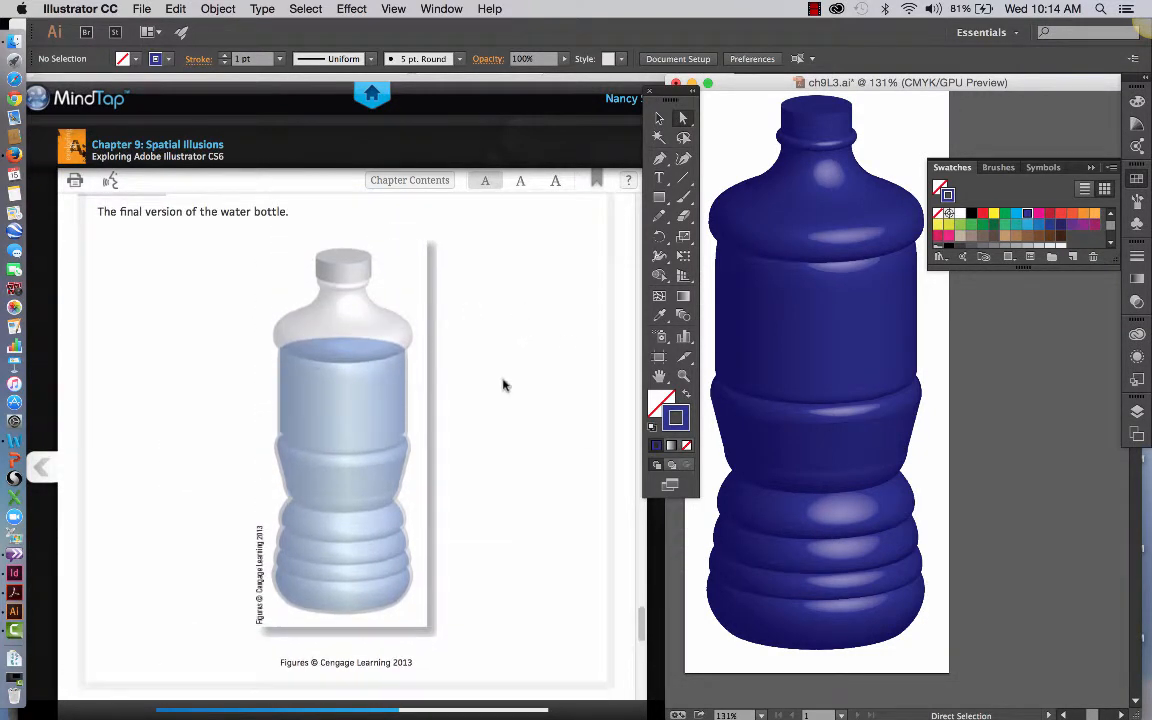
{"action": "scroll", "coordinate": [503, 385], "scroll_direction": "down", "scroll_amount": 7}
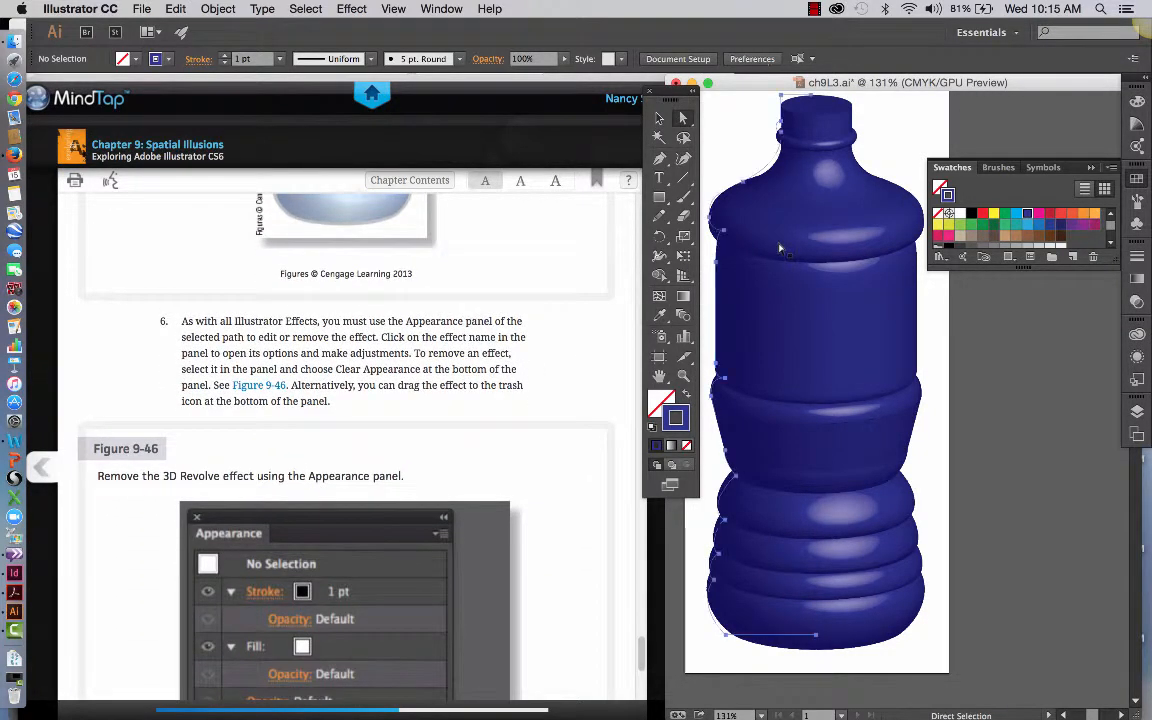
Step: Select the bottle with the Selection tool, deselect it, and collapse the swatches to clear the space beside the artboard
{"action": "left_click", "coordinate": [739, 246]}
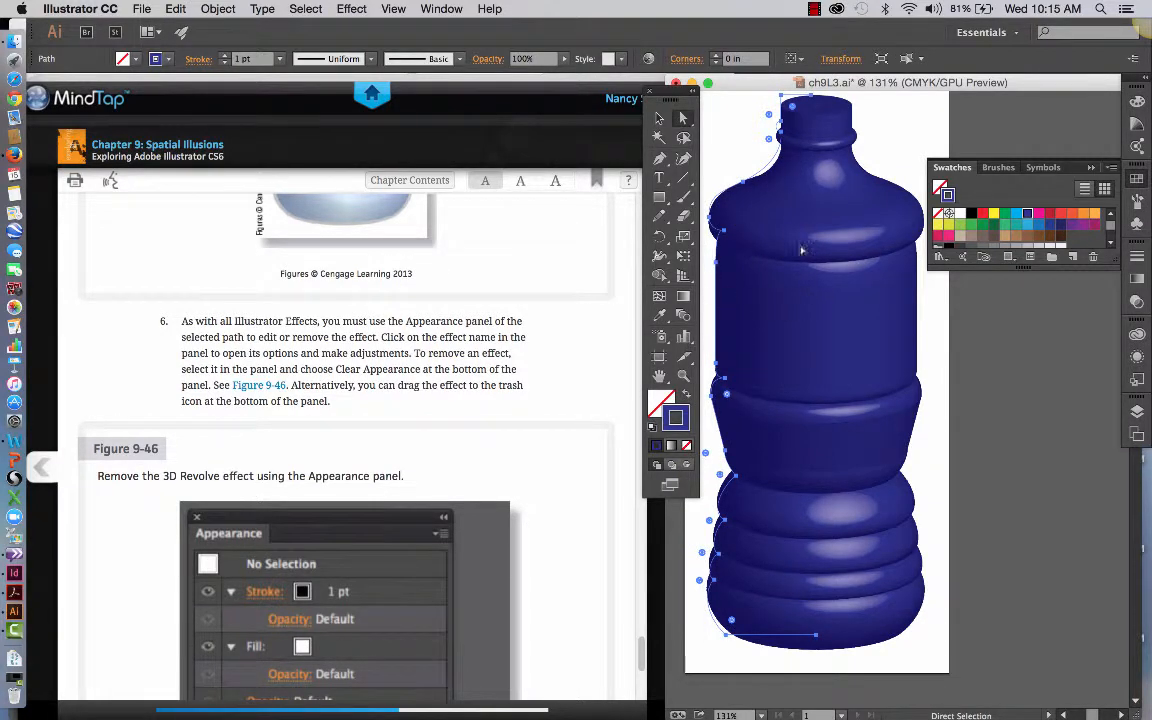
{"action": "left_click", "coordinate": [657, 120]}
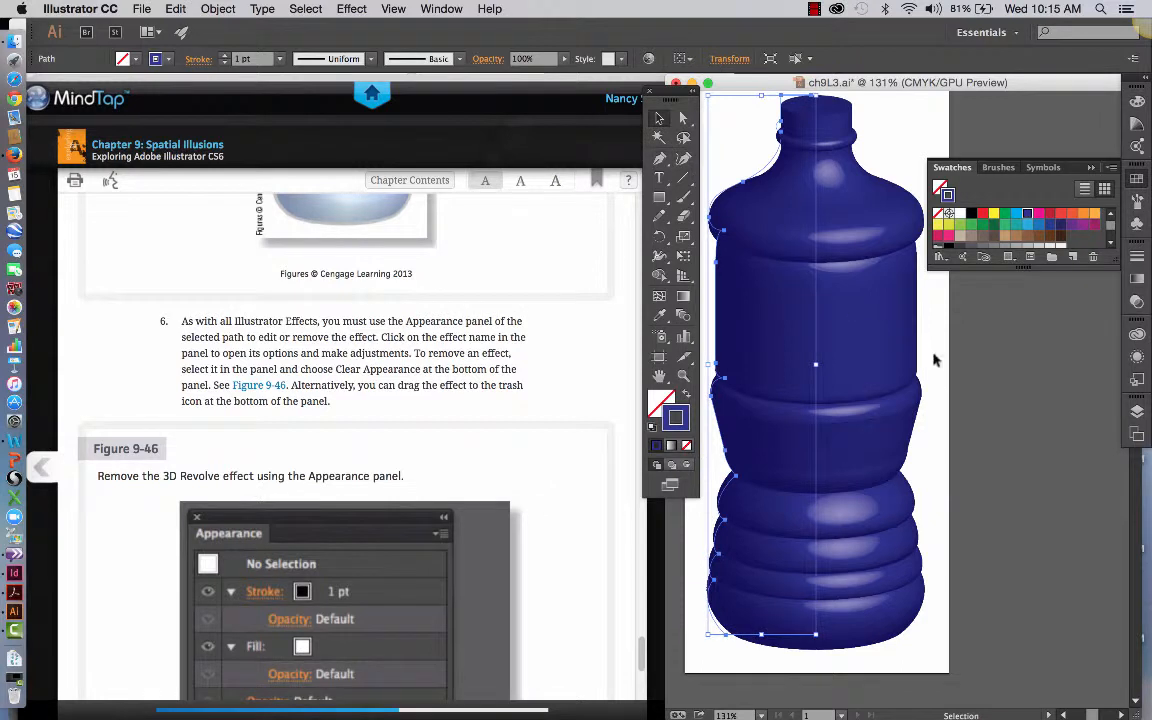
{"action": "key", "text": "super+shift+a"}
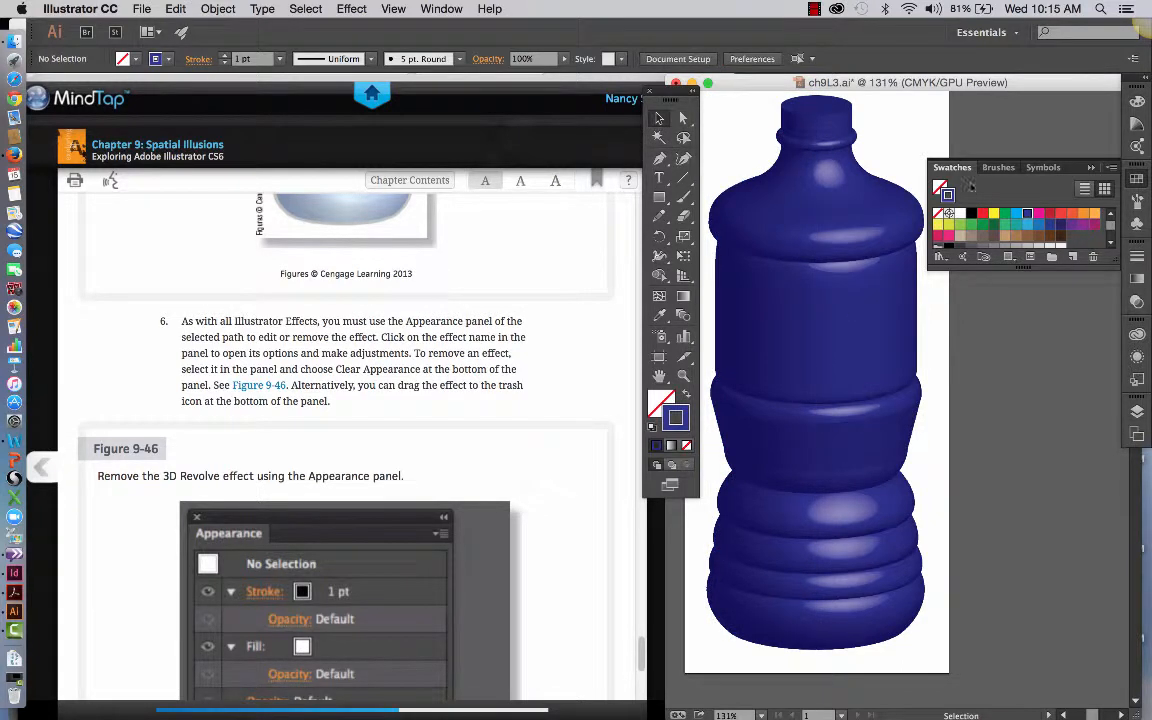
{"action": "left_click", "coordinate": [1091, 168]}
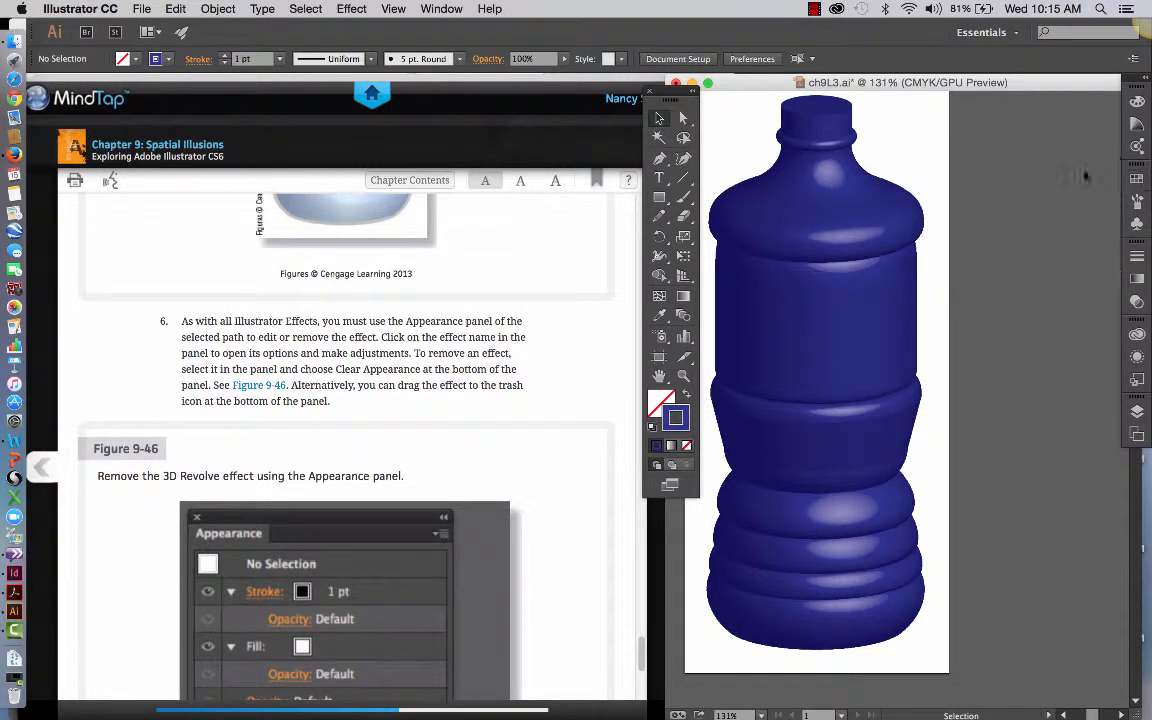
Step: Draw the stepped upper part of an open profile path with the Pen tool beside the bottle, using straight horizontal and vertical segments
{"action": "left_click", "coordinate": [792, 236]}
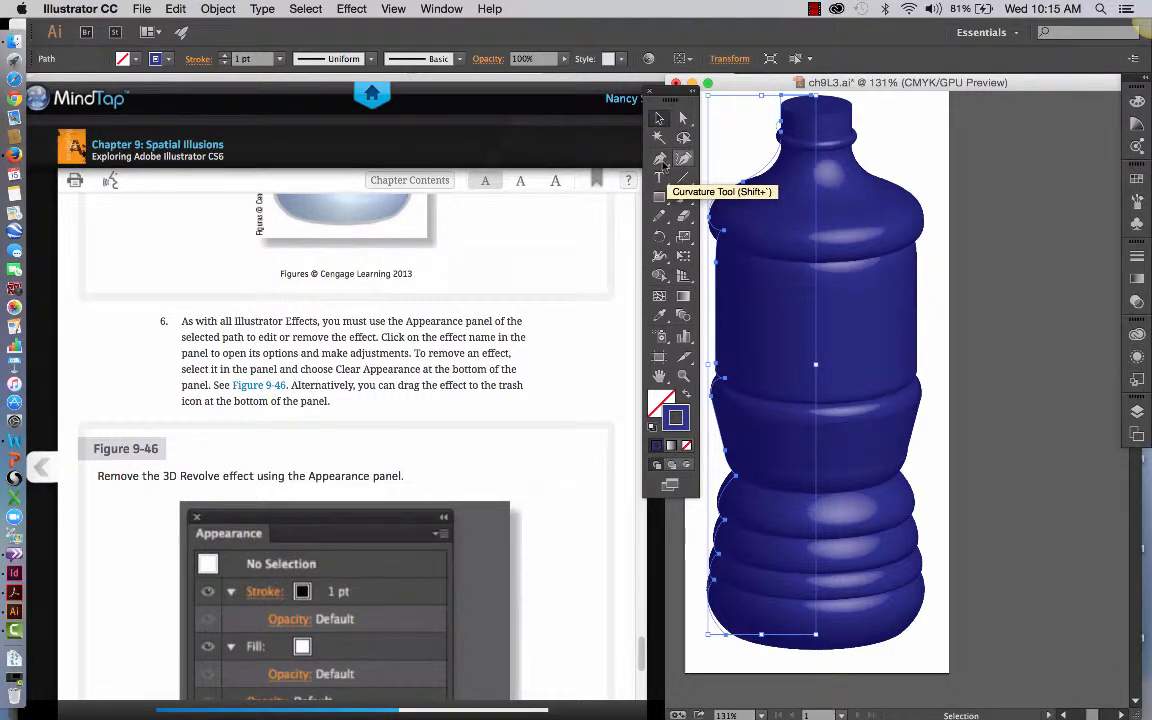
{"action": "left_click", "coordinate": [660, 160]}
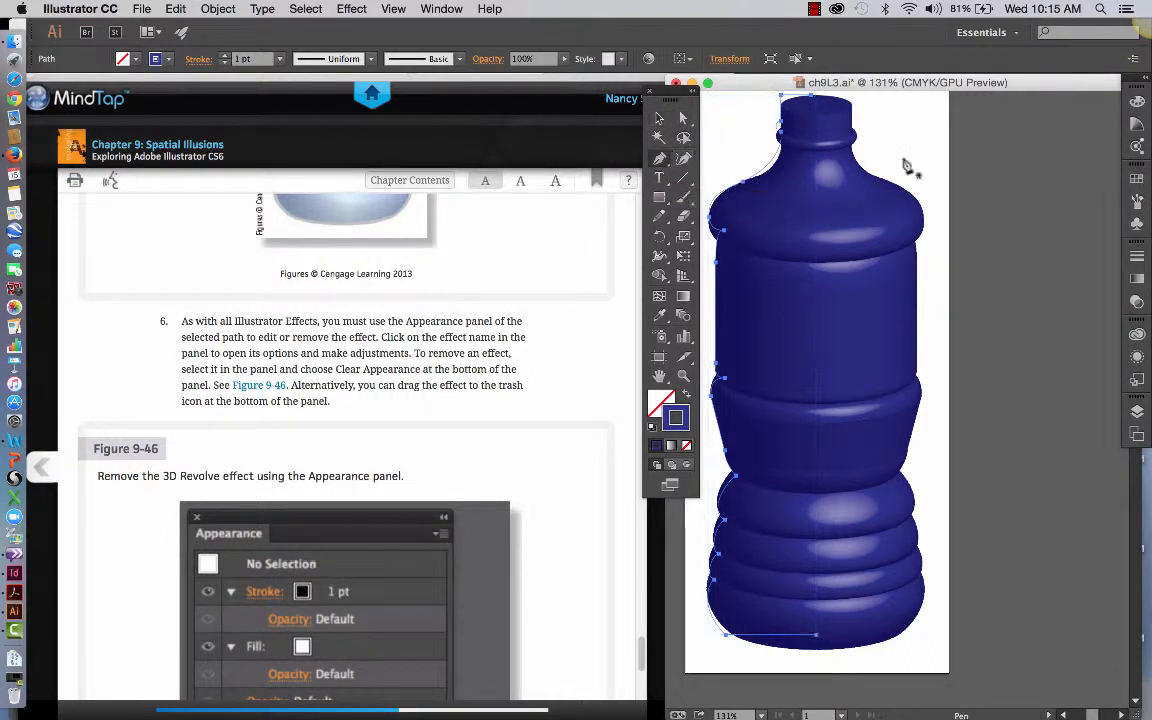
{"action": "left_click", "coordinate": [975, 106]}
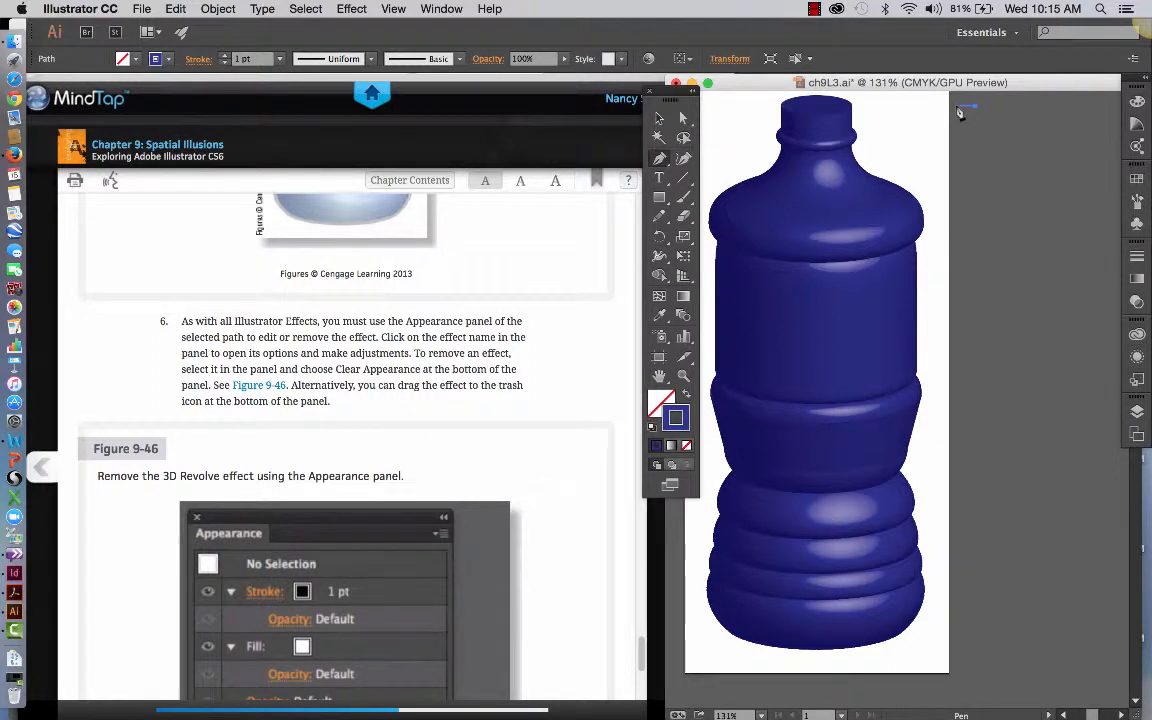
{"action": "left_click", "coordinate": [958, 107]}
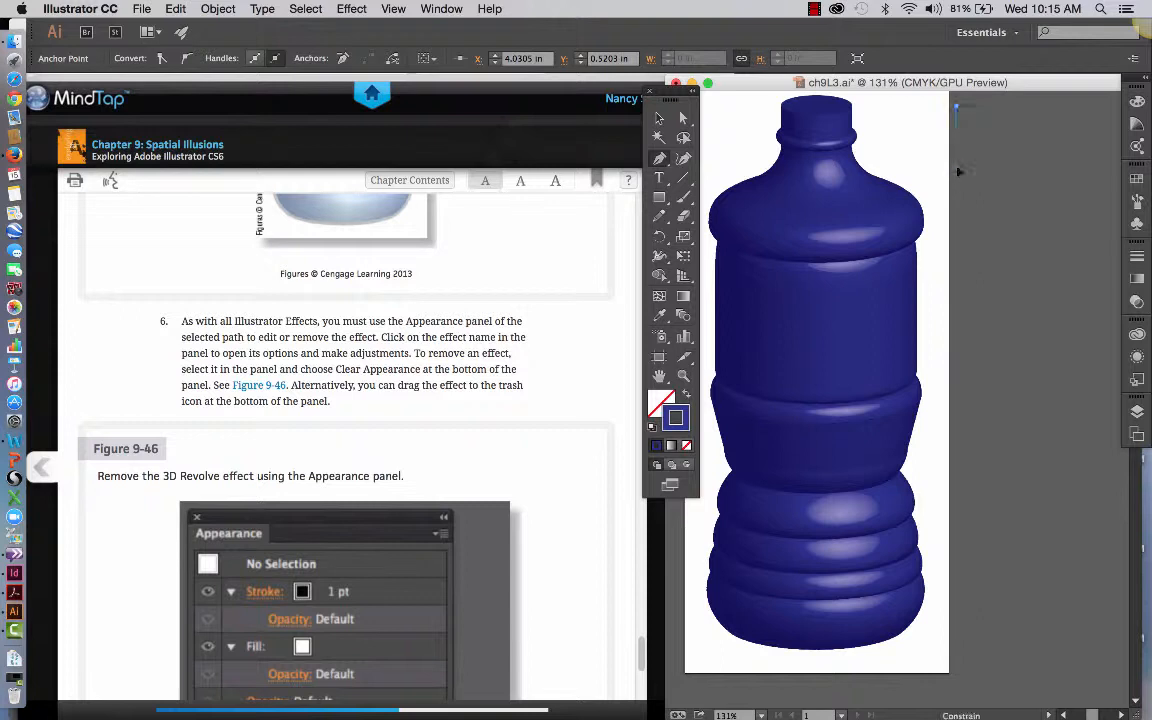
{"action": "left_click", "coordinate": [958, 166]}
{"action": "left_click", "coordinate": [975, 168]}
{"action": "left_click", "coordinate": [976, 249]}
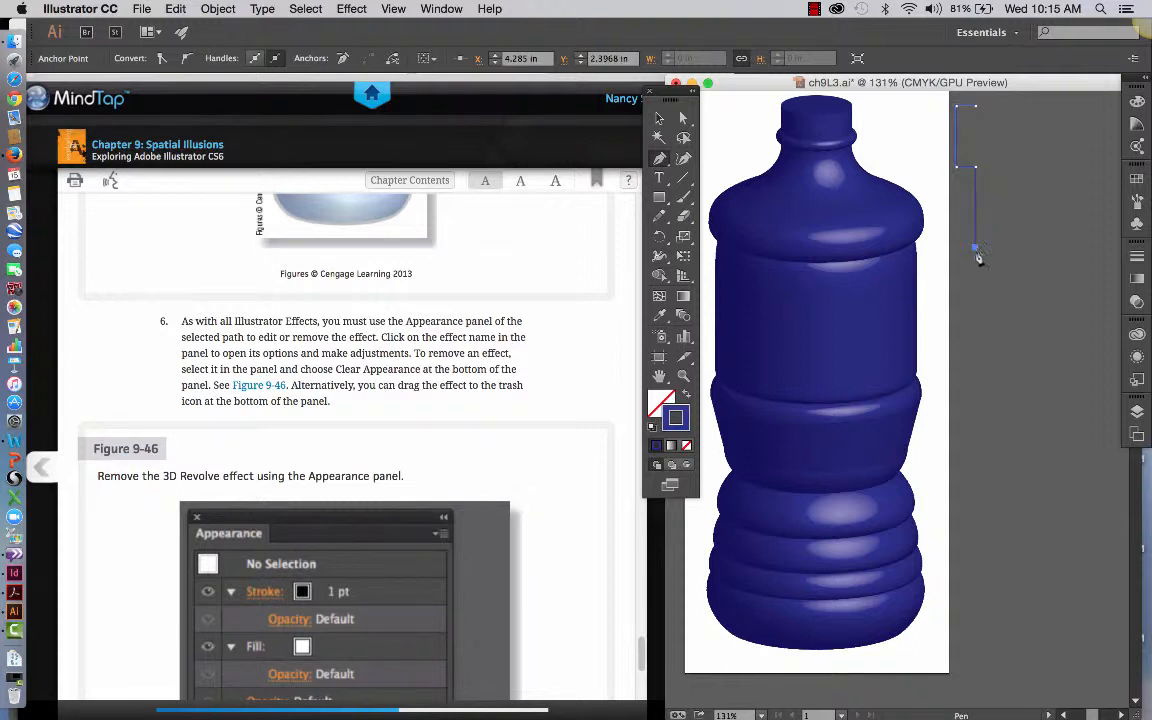
Step: Continue the profile path downward with straight segments, slanting out, in and out again, and end with a short horizontal base line
{"action": "left_click", "coordinate": [939, 284]}
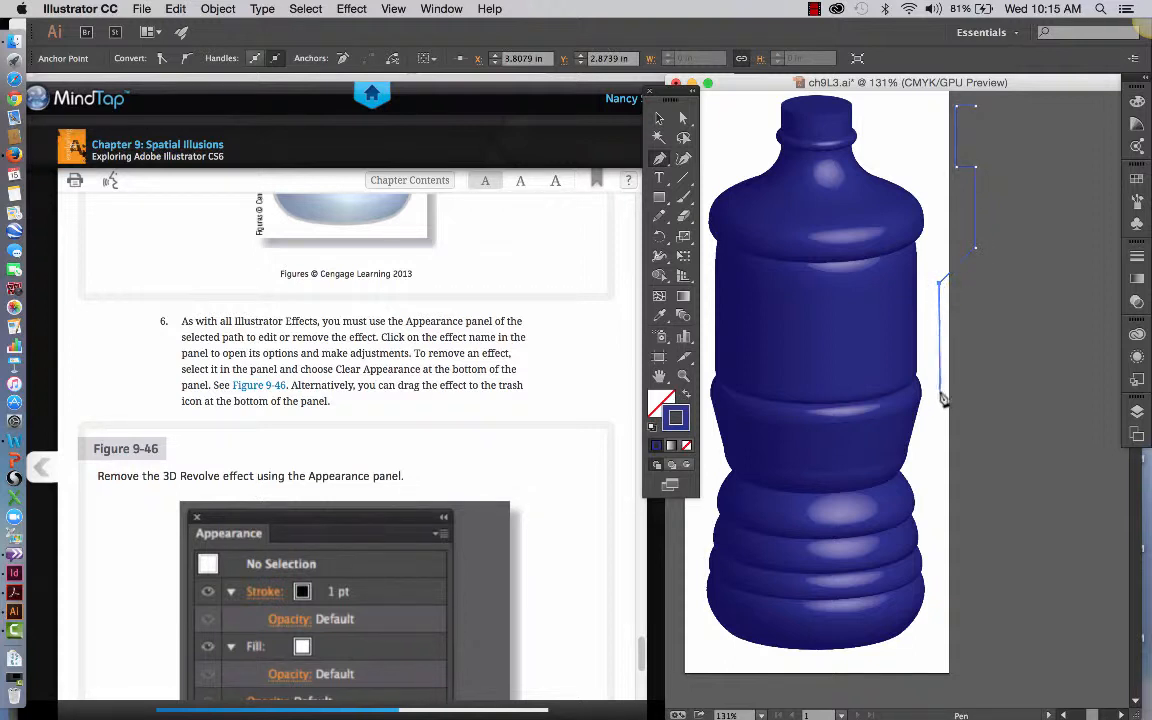
{"action": "left_click", "coordinate": [940, 395]}
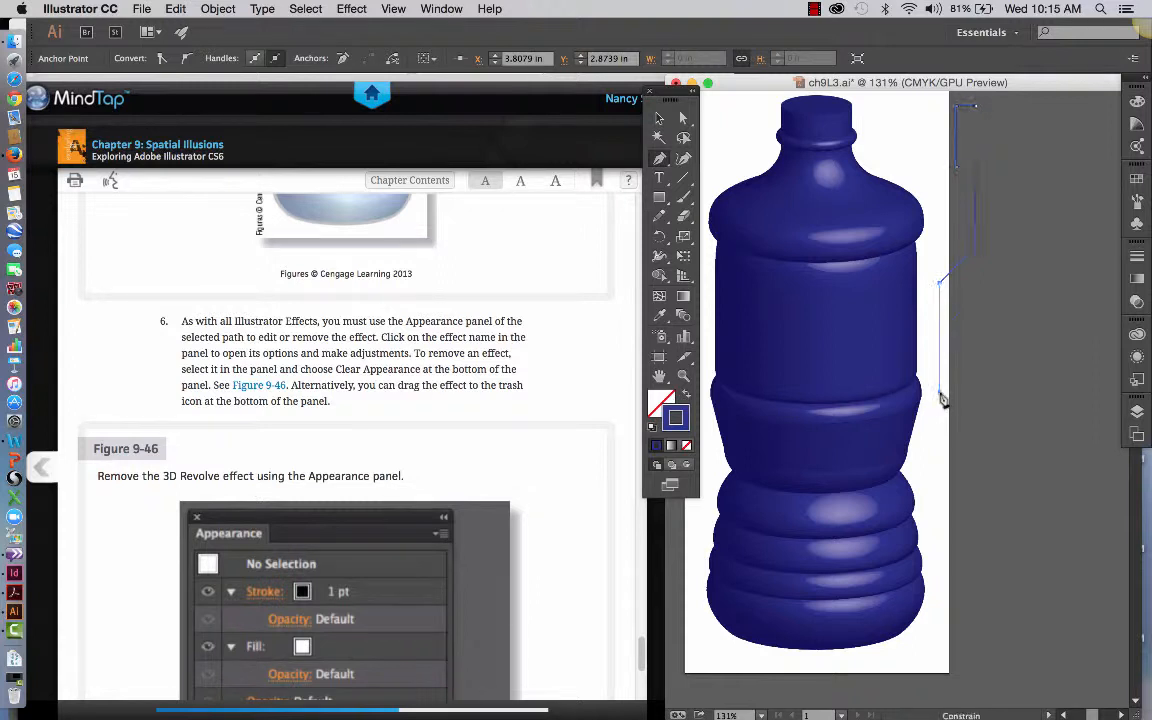
{"action": "left_click", "coordinate": [989, 442]}
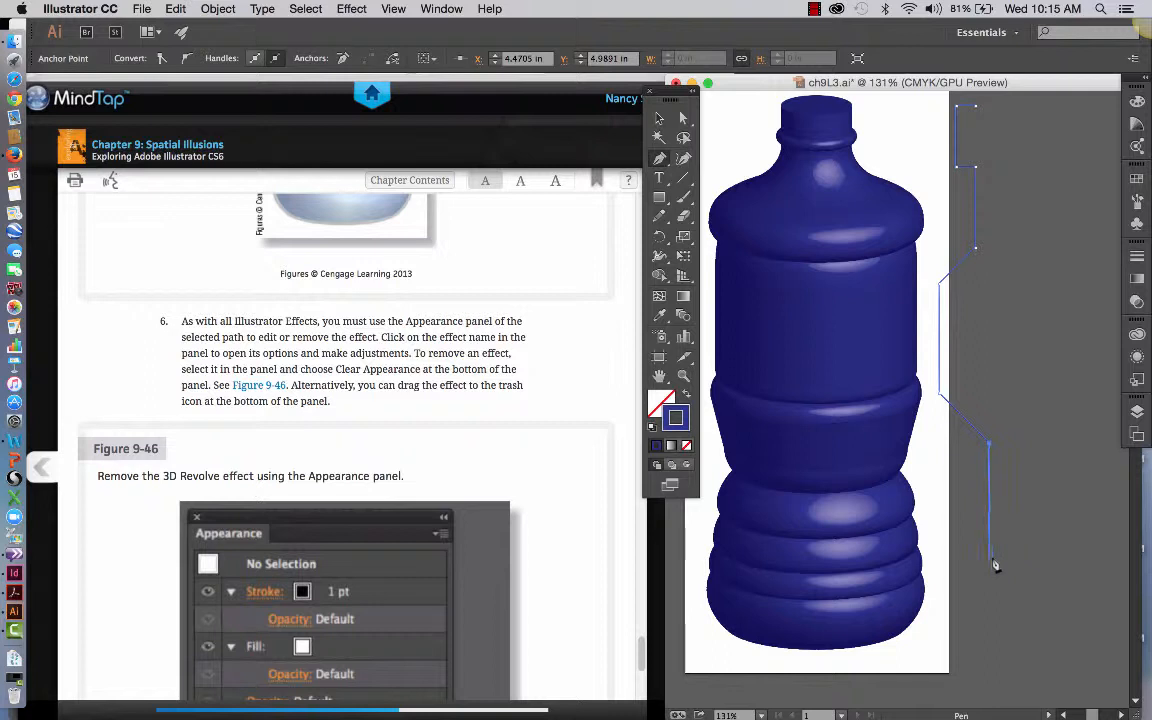
{"action": "left_click", "coordinate": [990, 559]}
{"action": "left_click", "coordinate": [956, 602]}
{"action": "left_click", "coordinate": [955, 647]}
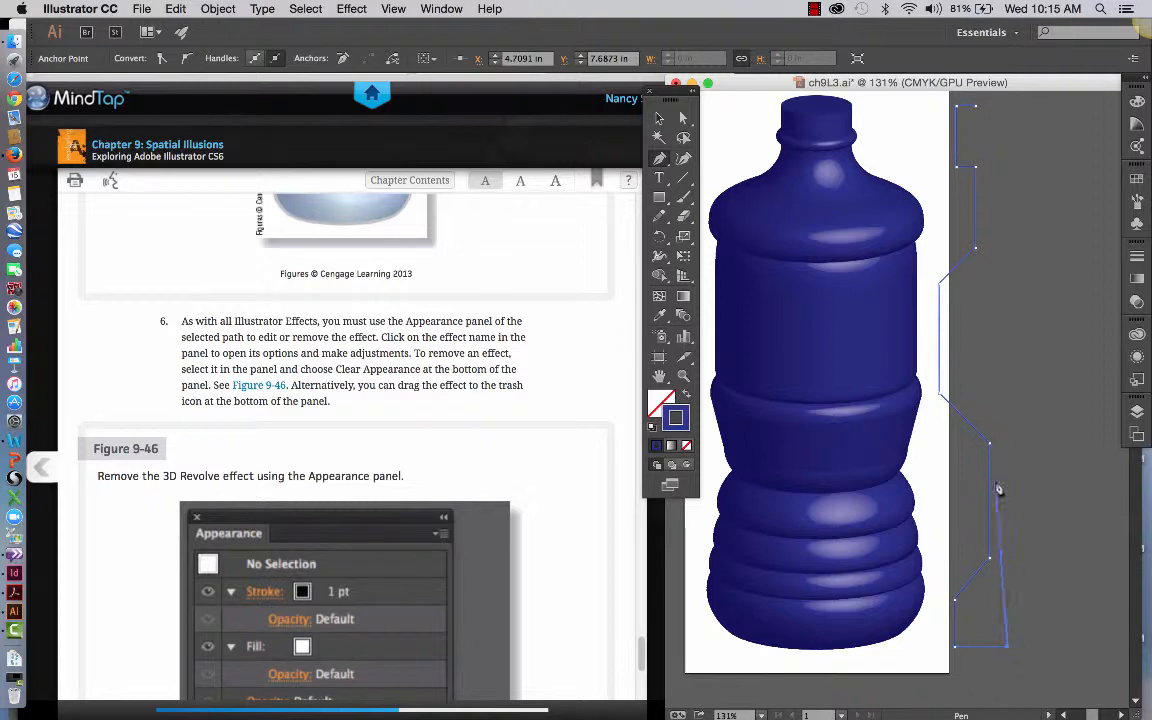
{"action": "left_click", "coordinate": [1007, 647]}
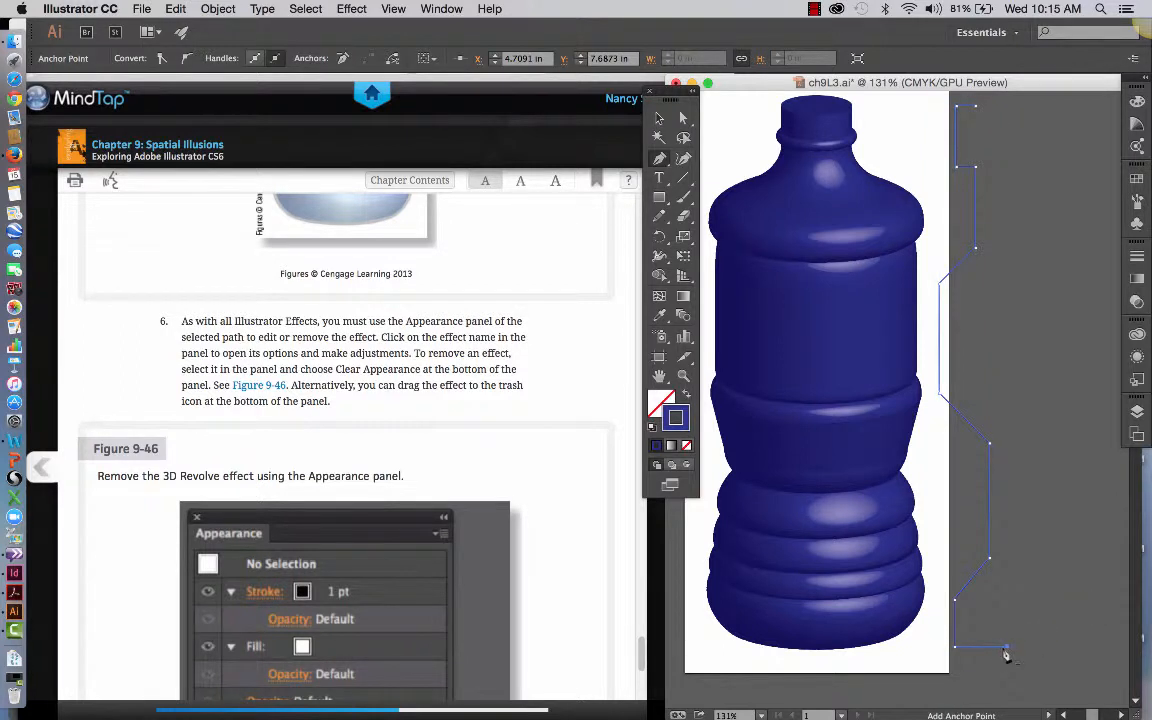
{"action": "right_click", "coordinate": [1006, 653]}
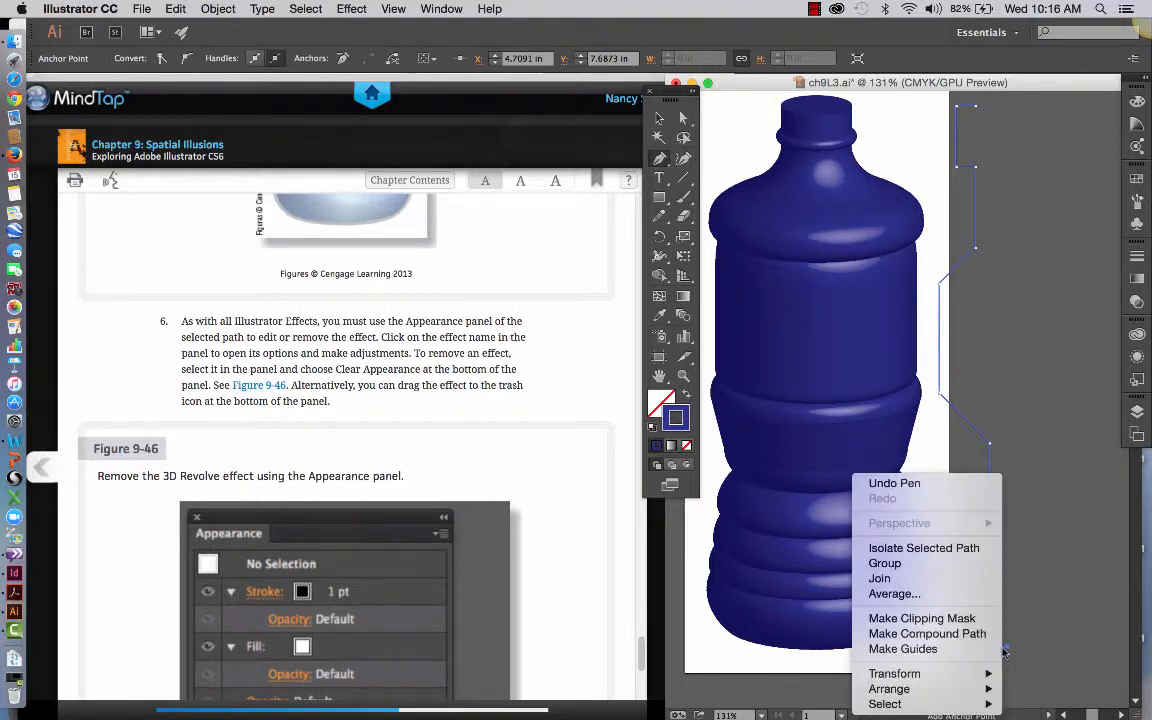
{"action": "left_click", "coordinate": [1064, 578]}
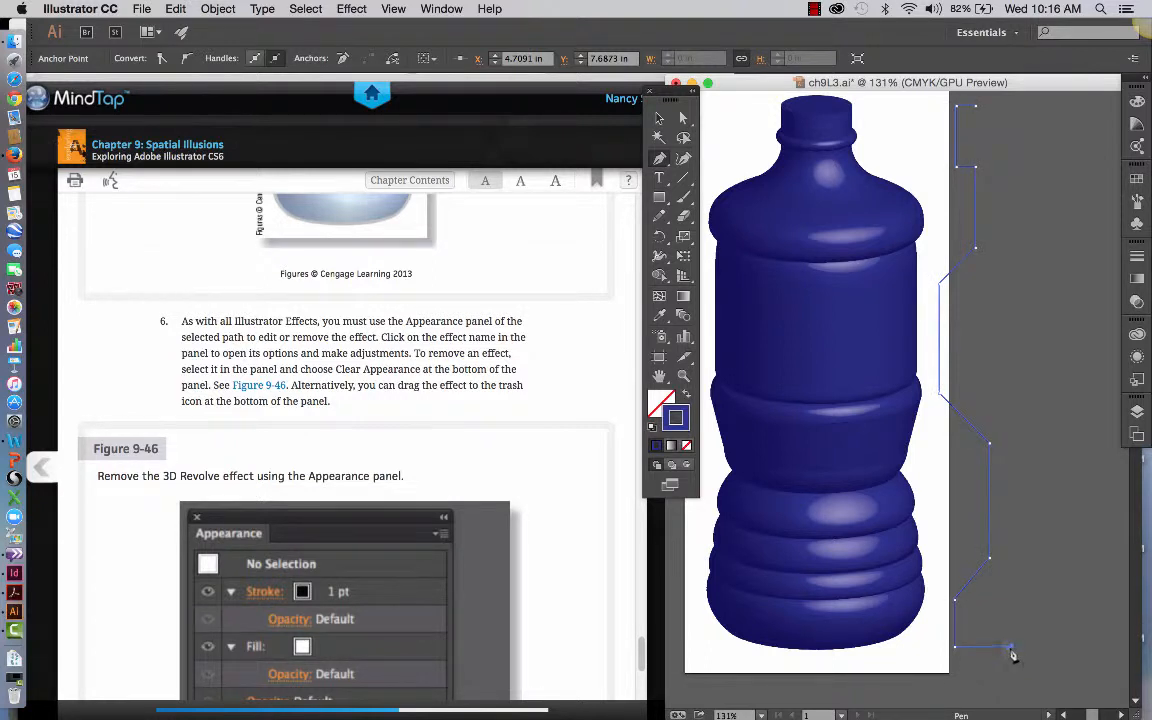
{"action": "key", "text": "super"}
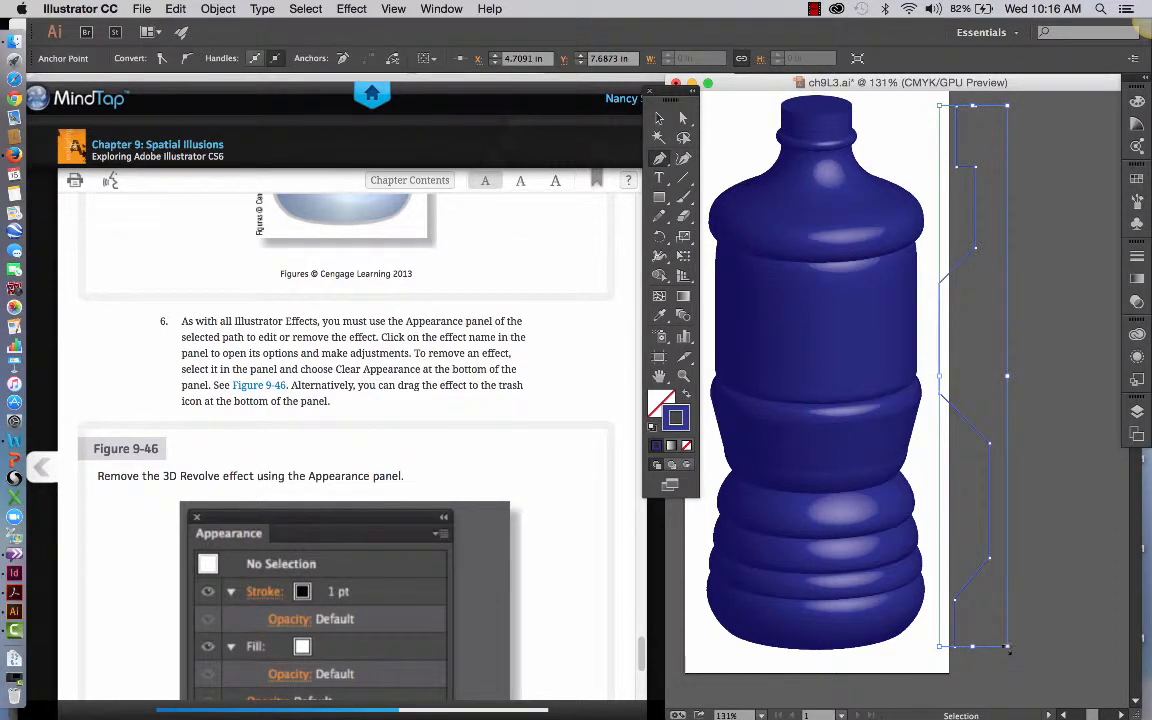
{"action": "key", "text": "p"}
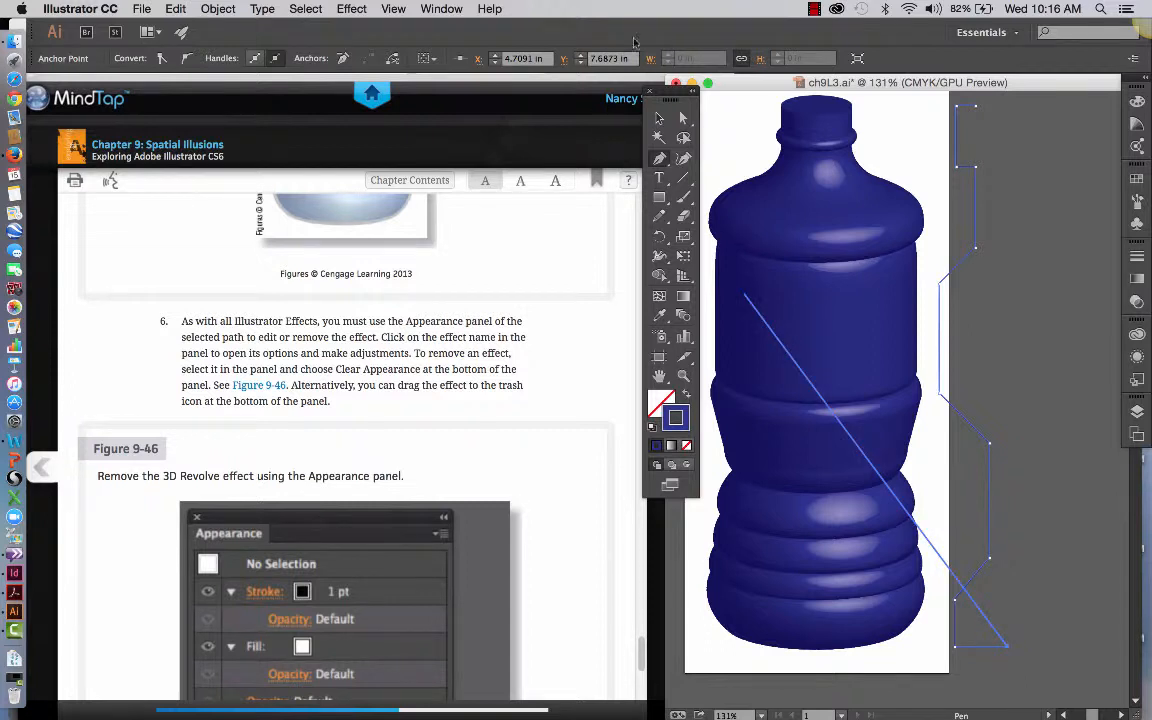
Step: End the open profile path by switching to the Selection tool and colour its stroke red
{"action": "left_click", "coordinate": [660, 118]}
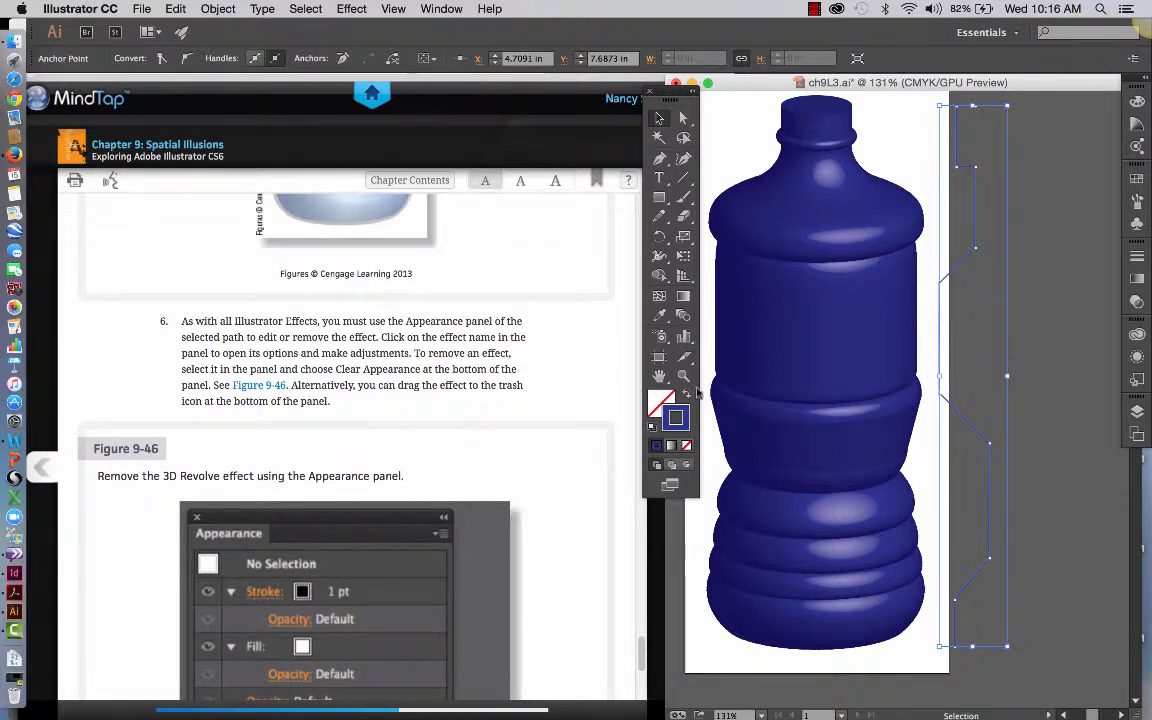
{"action": "left_click", "coordinate": [1137, 178]}
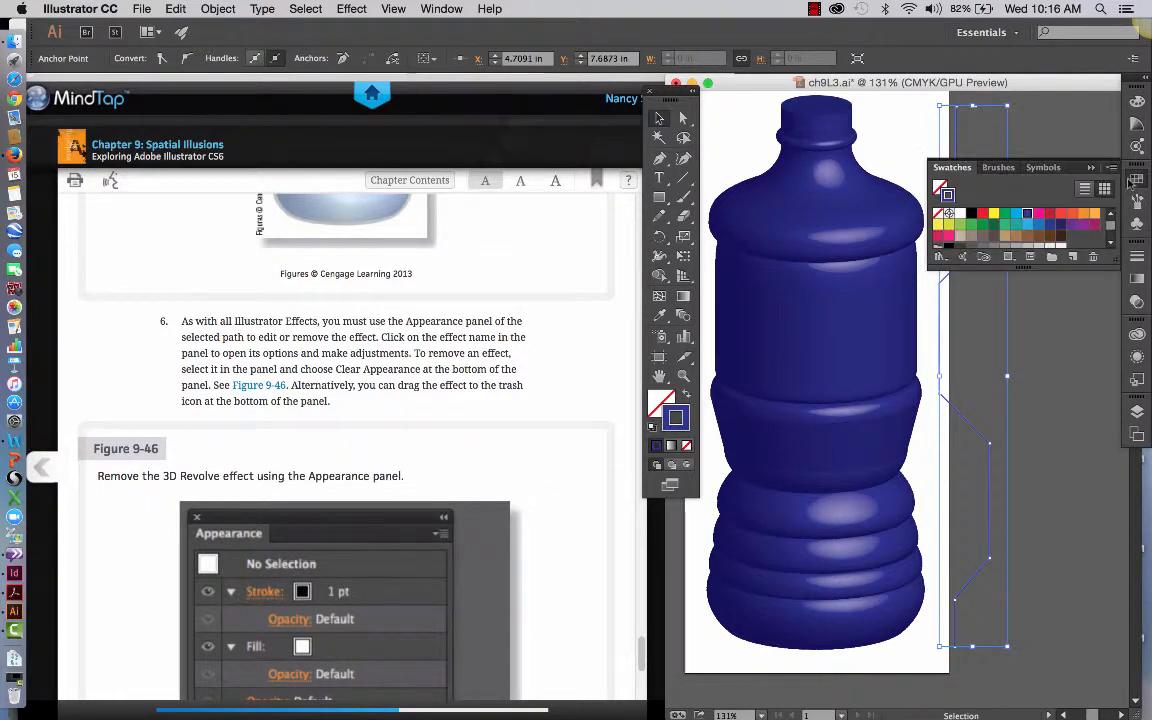
{"action": "left_click", "coordinate": [1062, 216]}
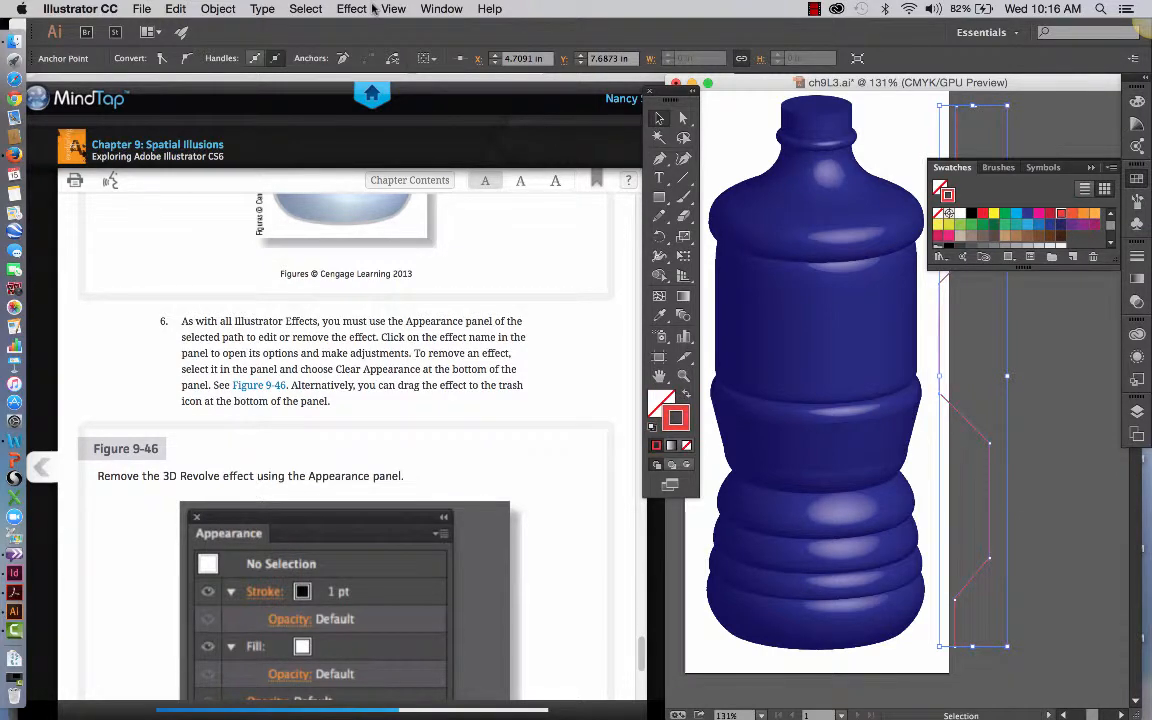
Step: Apply the 3D Revolve effect to the red profile path with Preview on and the offset from the Right Edge, and collapse the swatches
{"action": "left_click", "coordinate": [356, 9]}
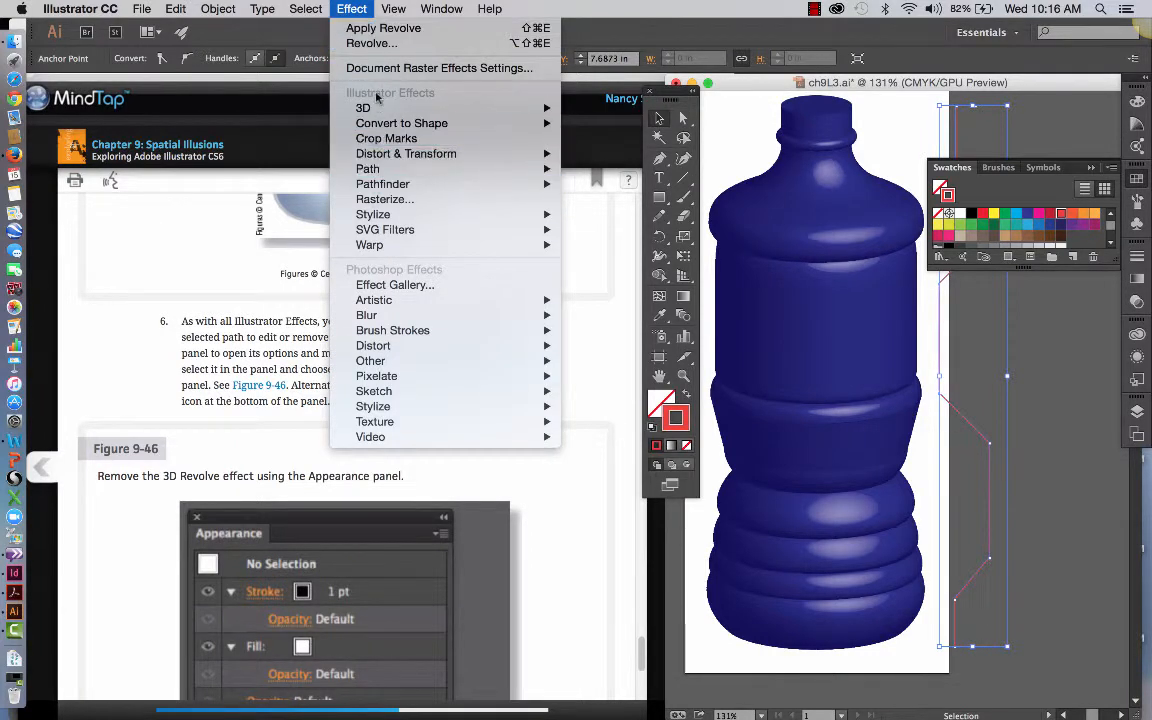
{"action": "mouse_move", "coordinate": [377, 108]}
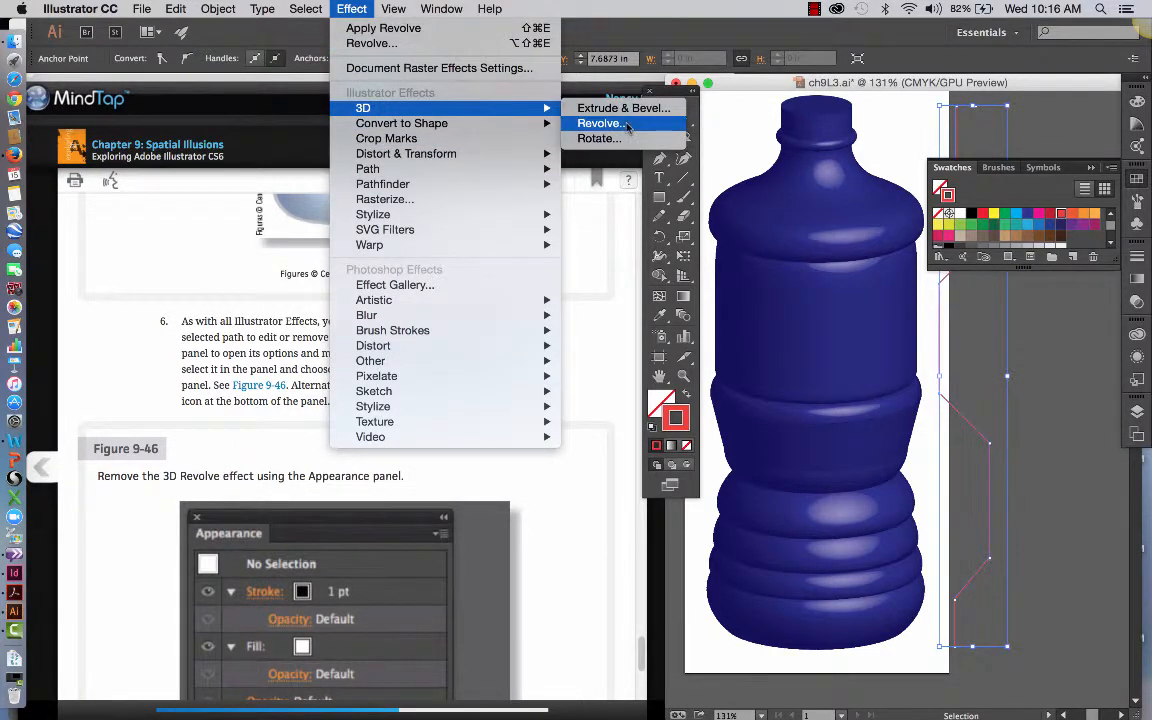
{"action": "left_click", "coordinate": [600, 123]}
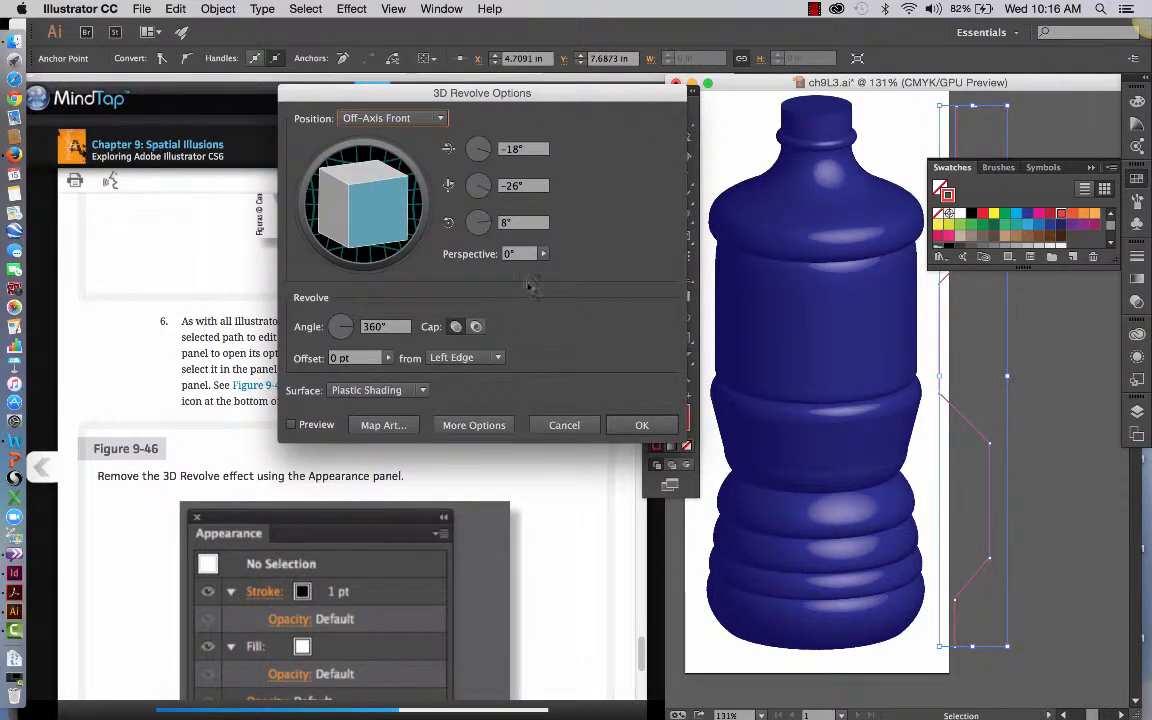
{"action": "left_click", "coordinate": [292, 425]}
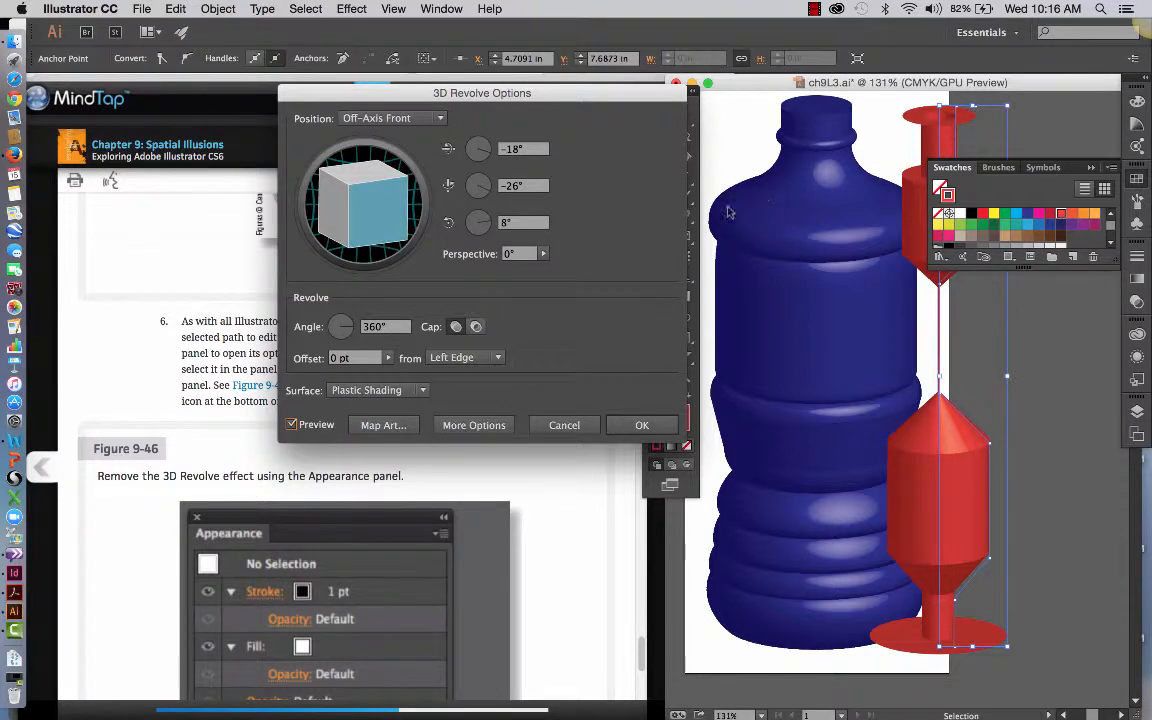
{"action": "left_click", "coordinate": [499, 358]}
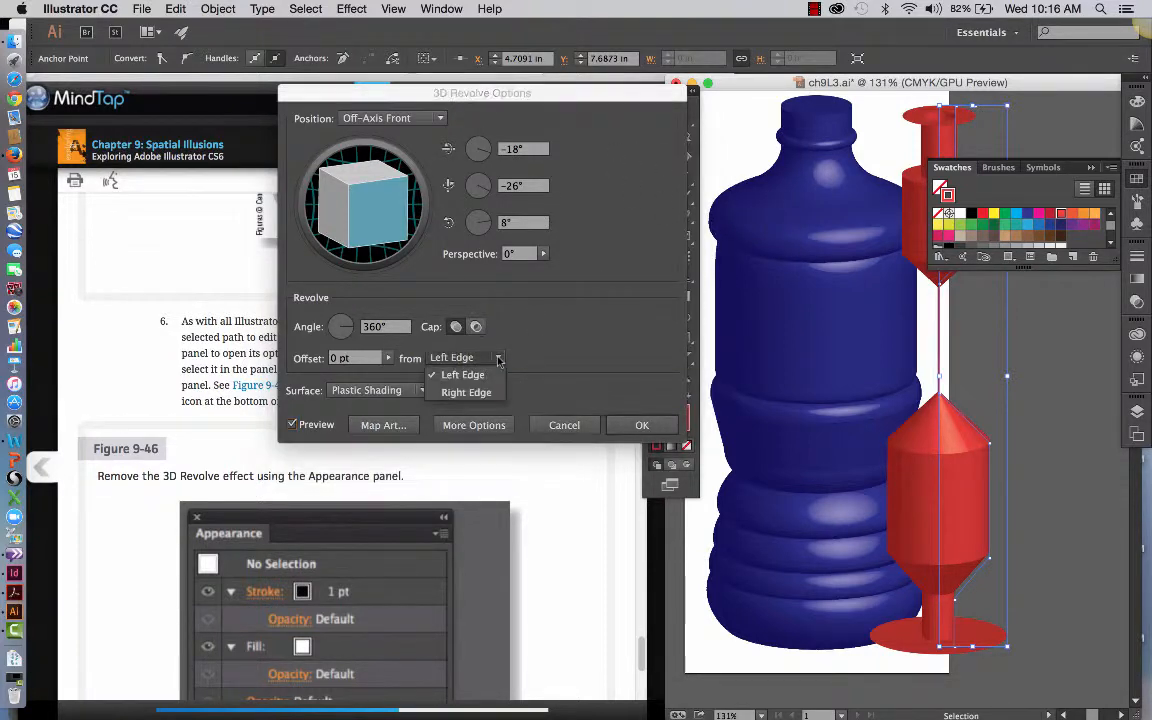
{"action": "left_click", "coordinate": [484, 393]}
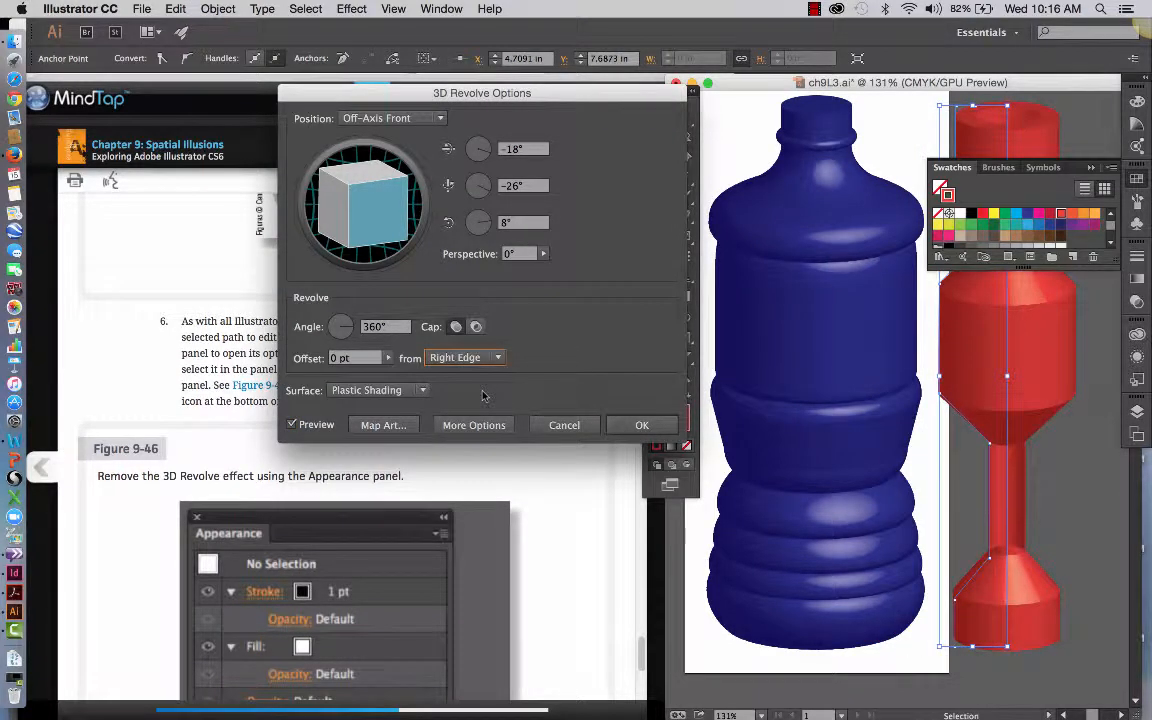
{"action": "left_click", "coordinate": [642, 425]}
{"action": "left_click", "coordinate": [1092, 168]}
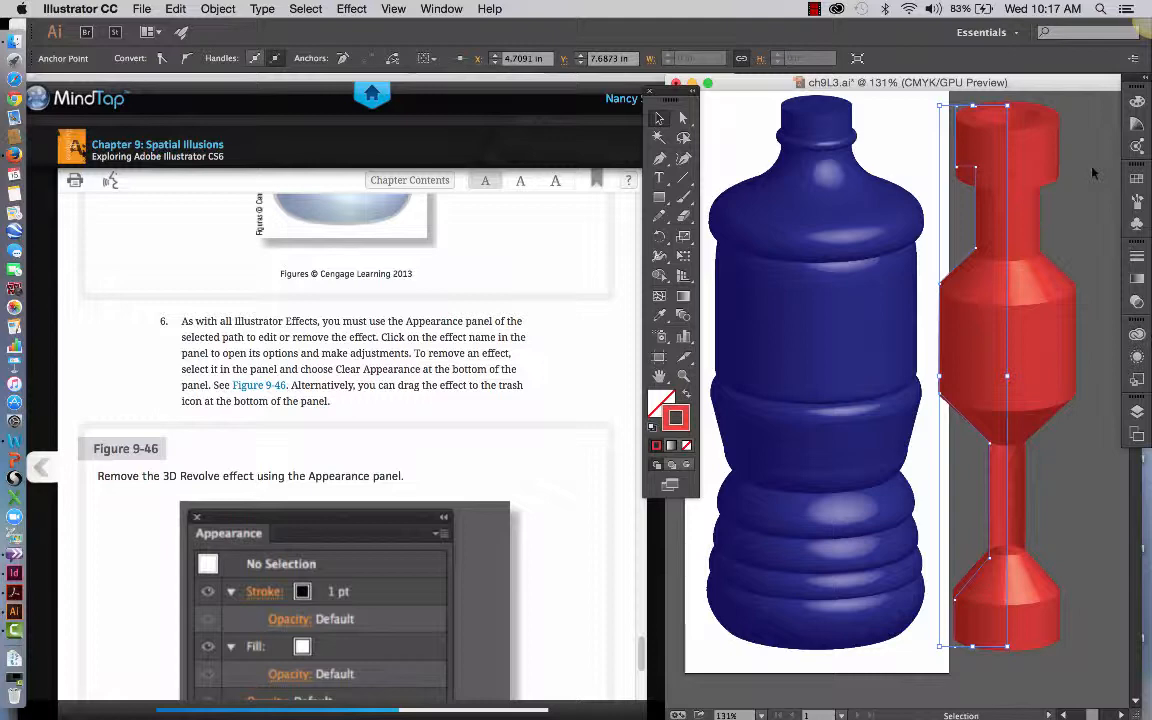
{"action": "left_click", "coordinate": [816, 10]}
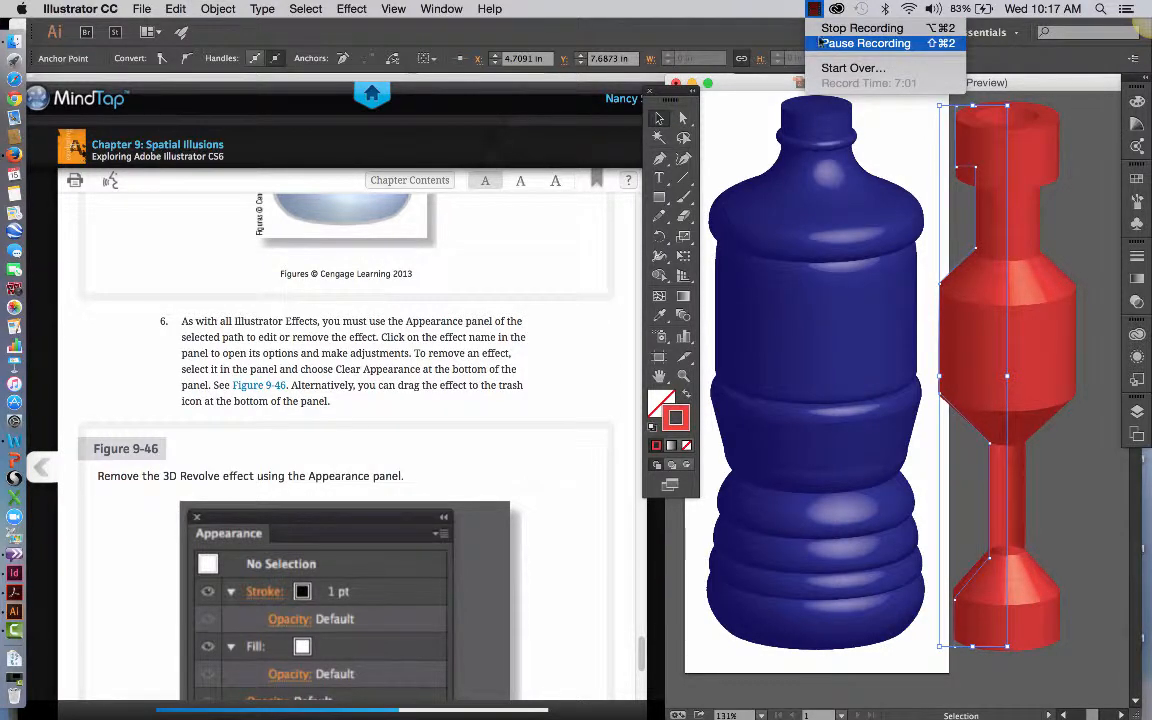